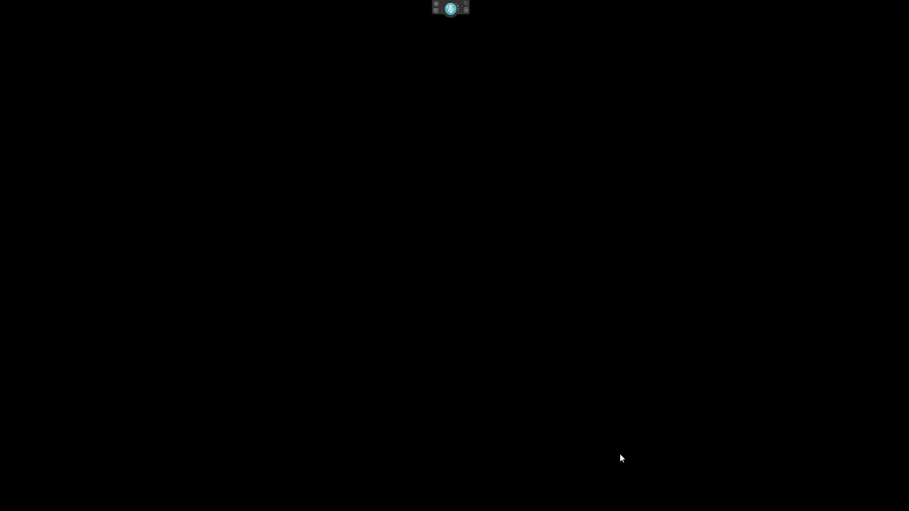
- Start a new custom voice command and set its command type to Step-by-Step
mouse_move(433, 3)
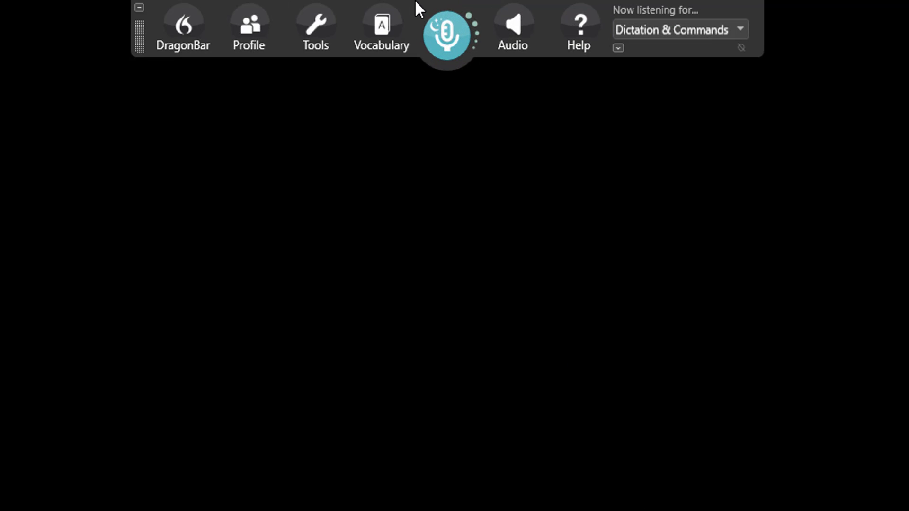
left_click(317, 23)
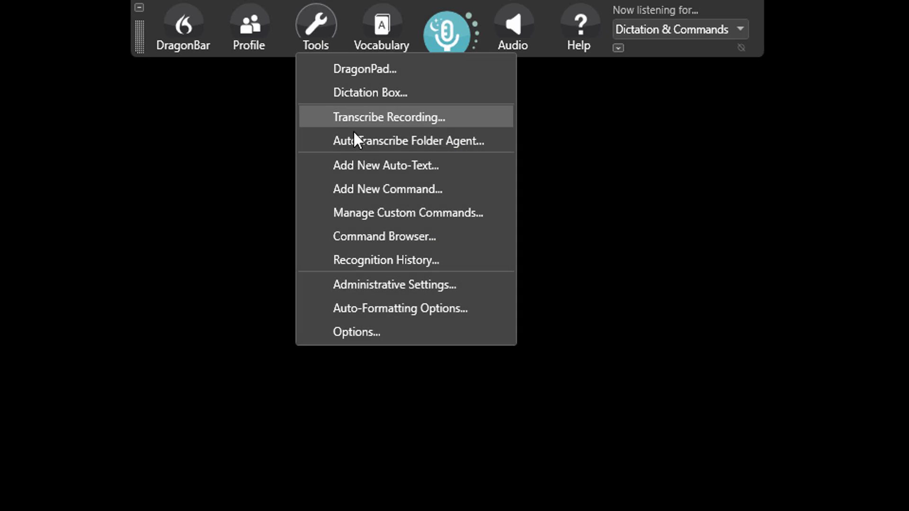
left_click(360, 189)
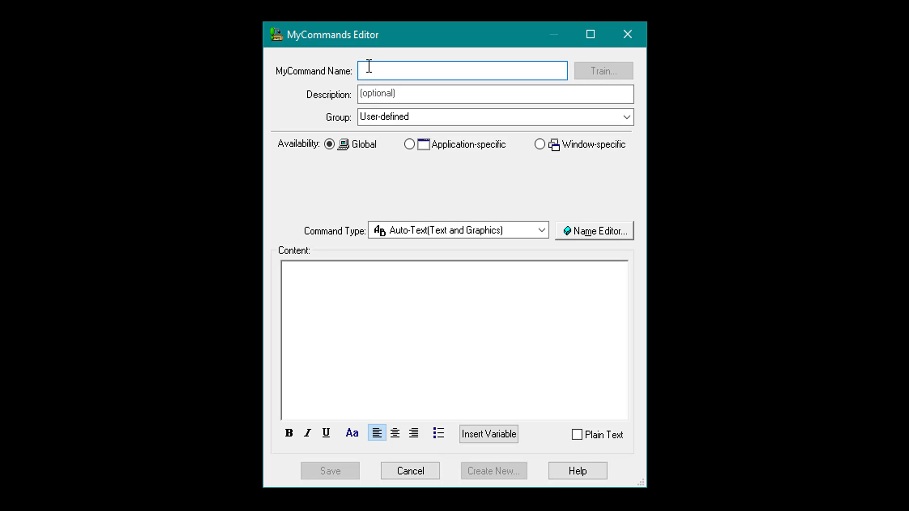
left_click(541, 231)
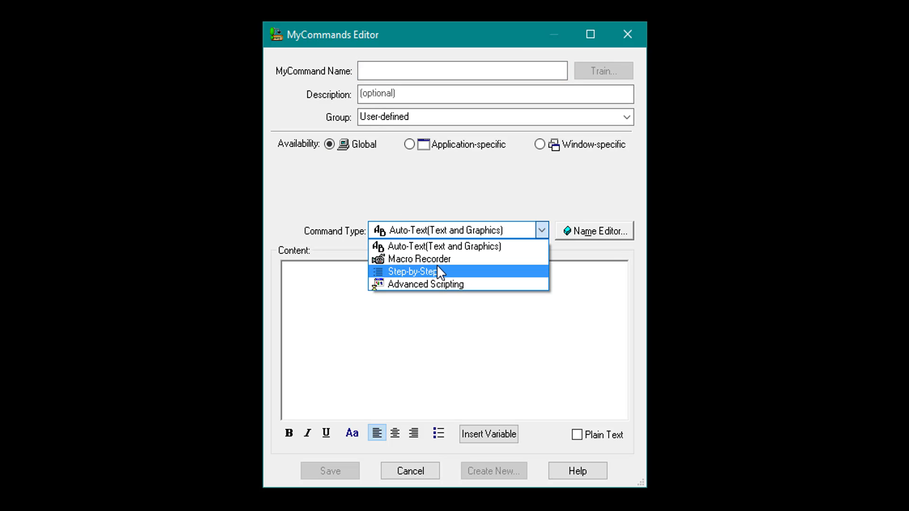
left_click(437, 268)
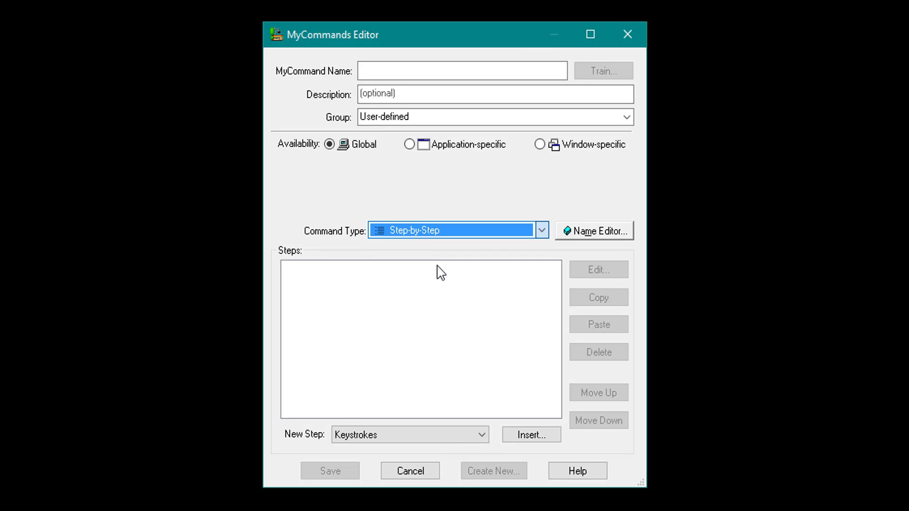
left_click(384, 66)
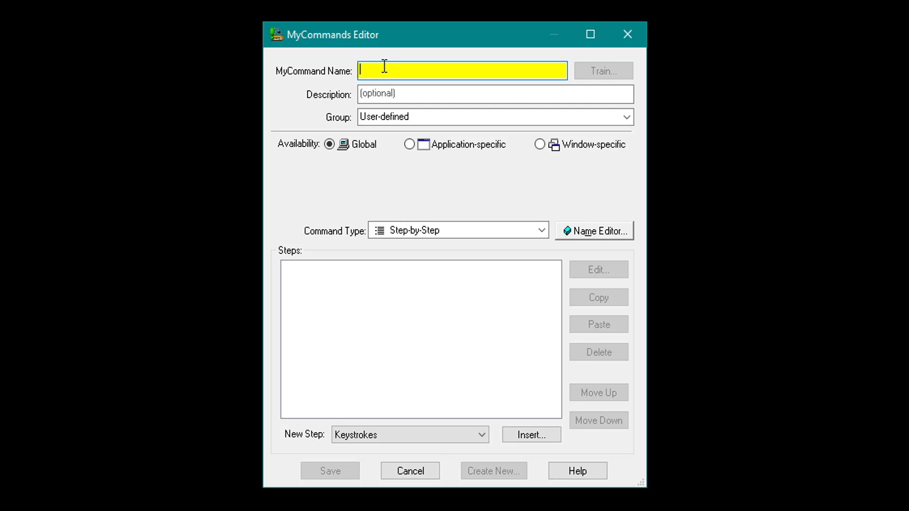
left_click(376, 91)
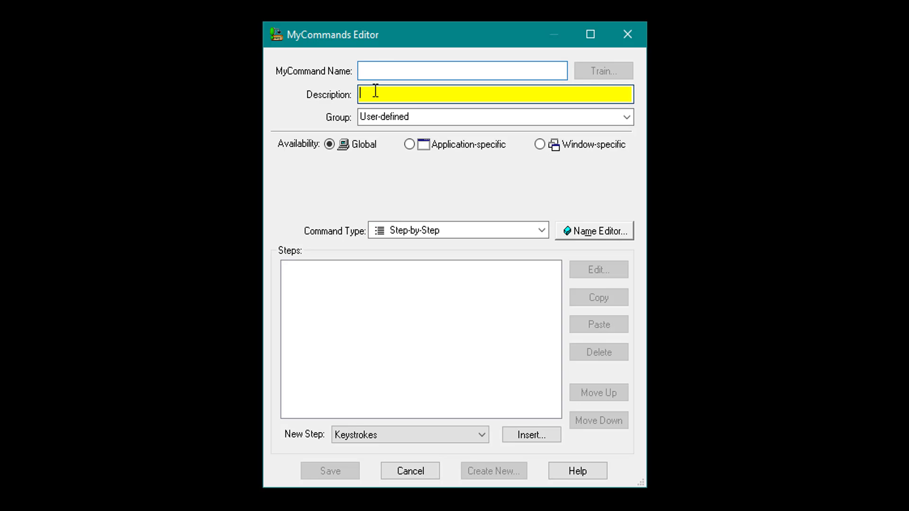
left_click(400, 116)
left_click(627, 117)
left_click(627, 117)
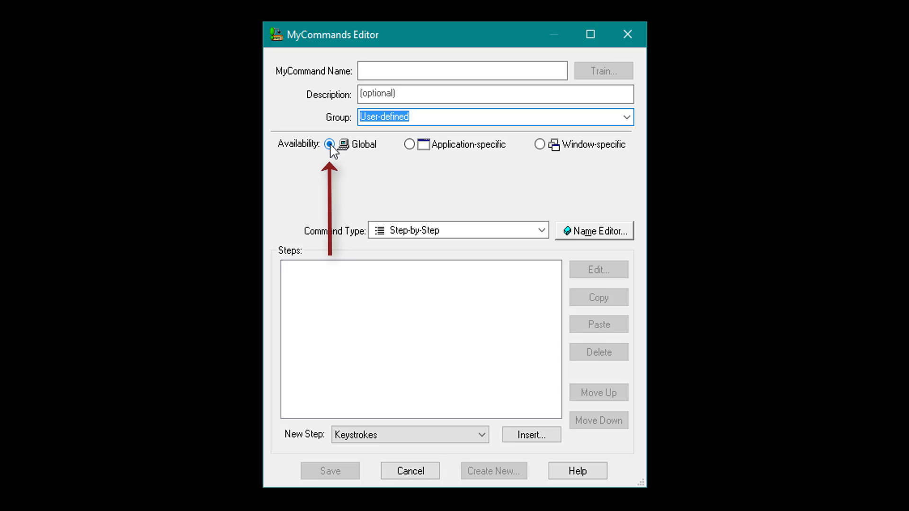
- Try application-specific availability with MindManager.exe and window-specific availability, and return the command to Global
left_click(406, 146)
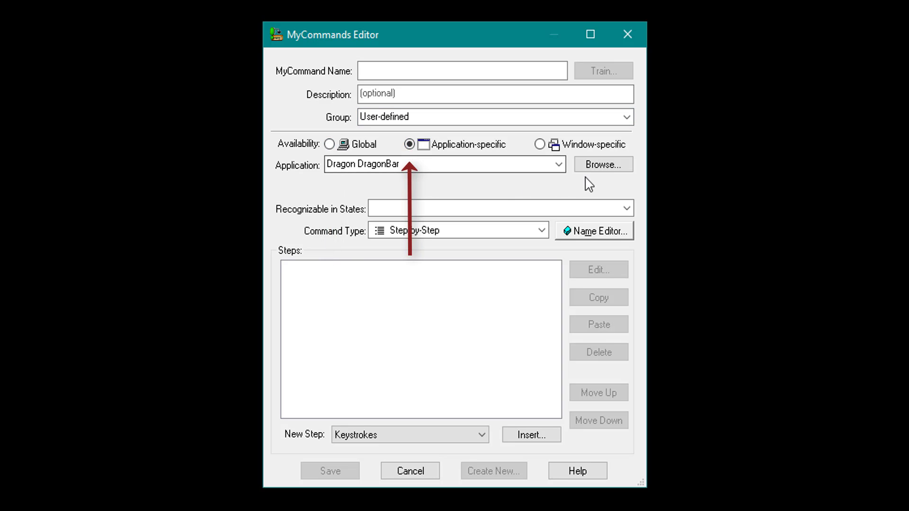
left_click(600, 165)
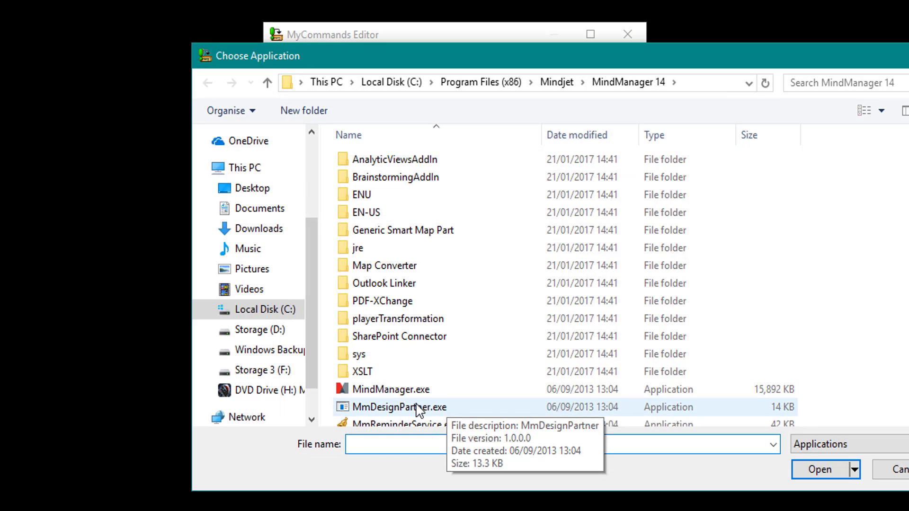
double_click(406, 390)
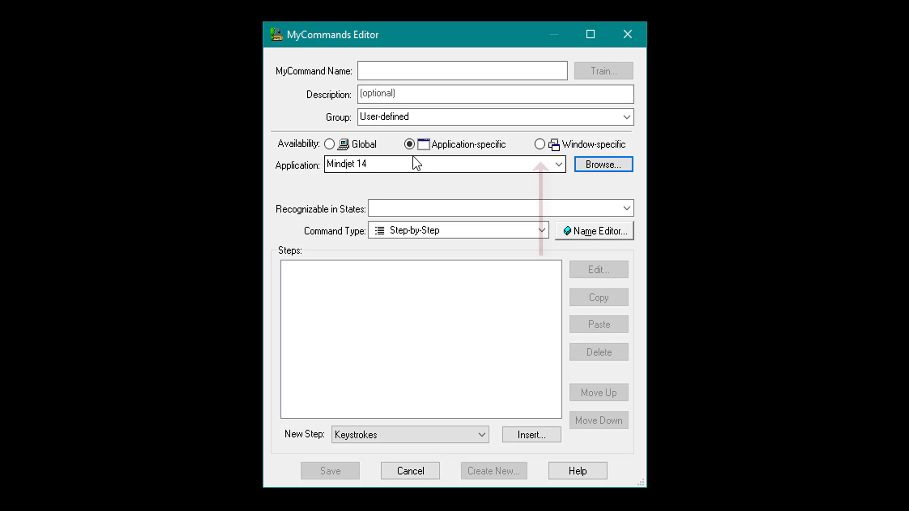
left_click(539, 144)
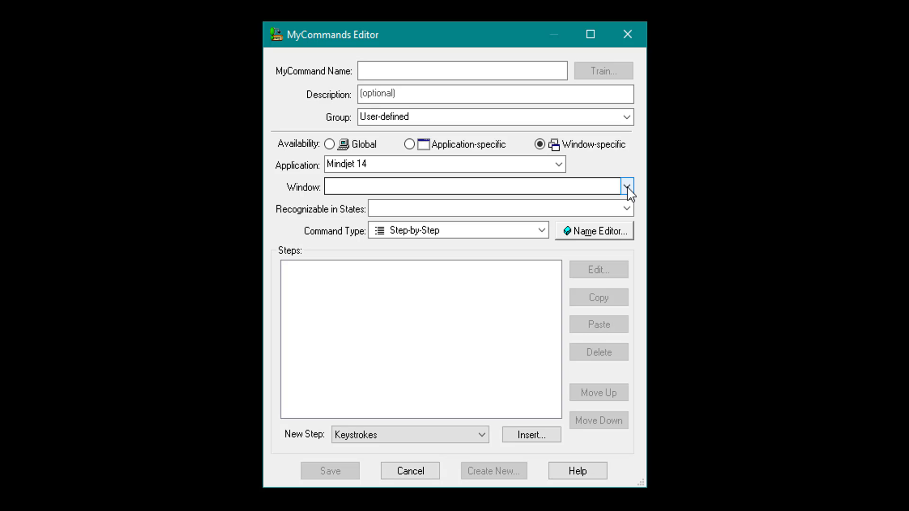
left_click(329, 144)
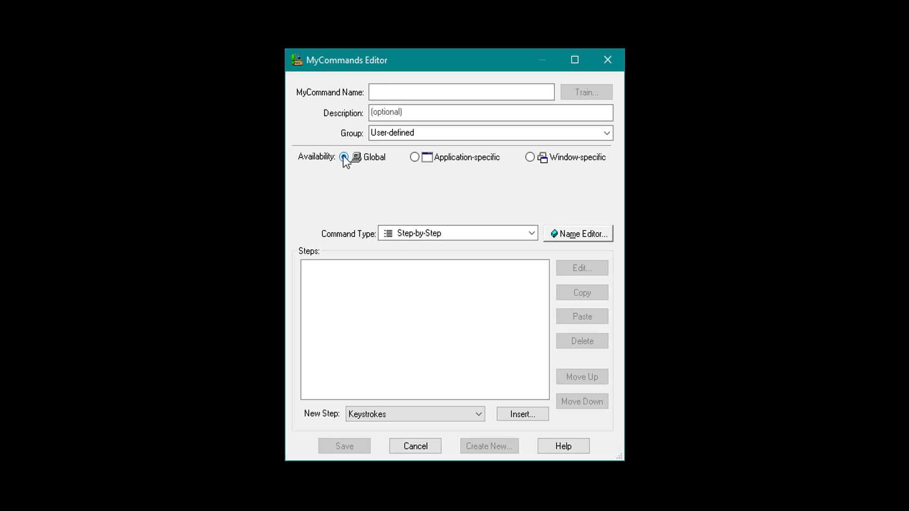
- Insert a new Open (application) step into the command's step list
left_click(373, 416)
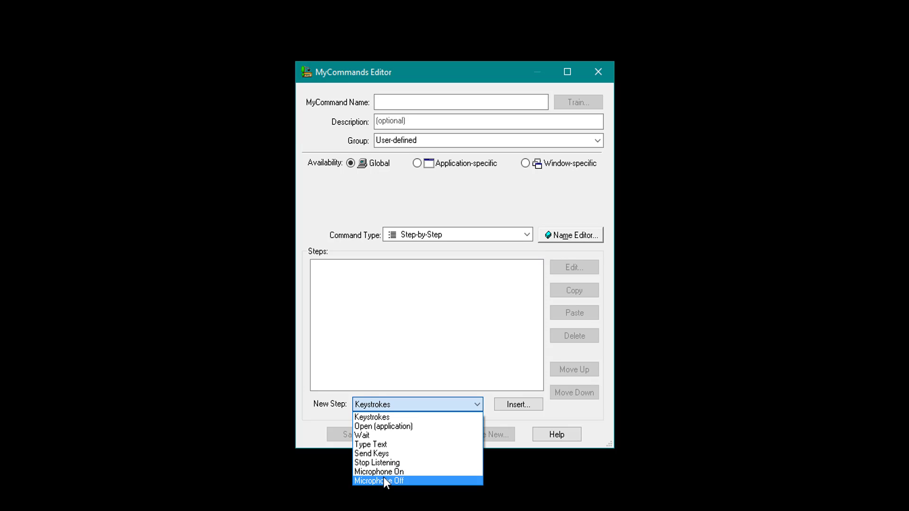
left_click(395, 417)
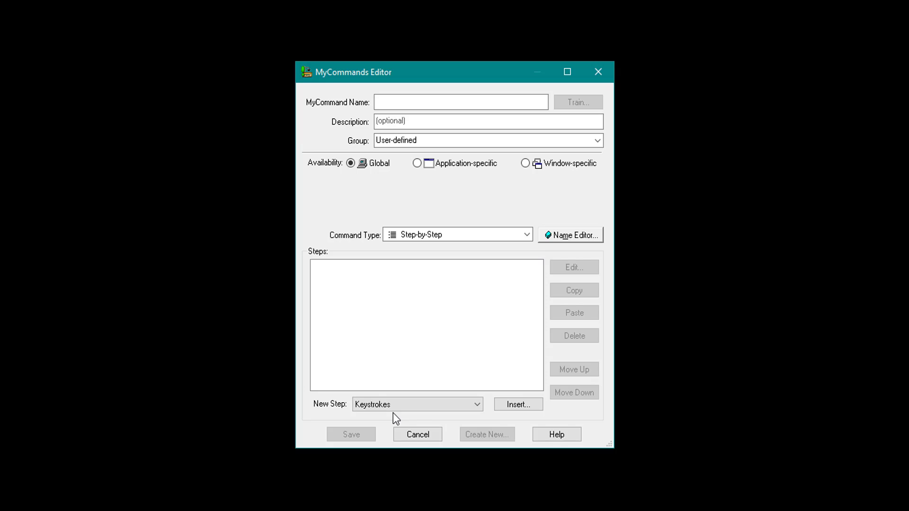
left_click(393, 405)
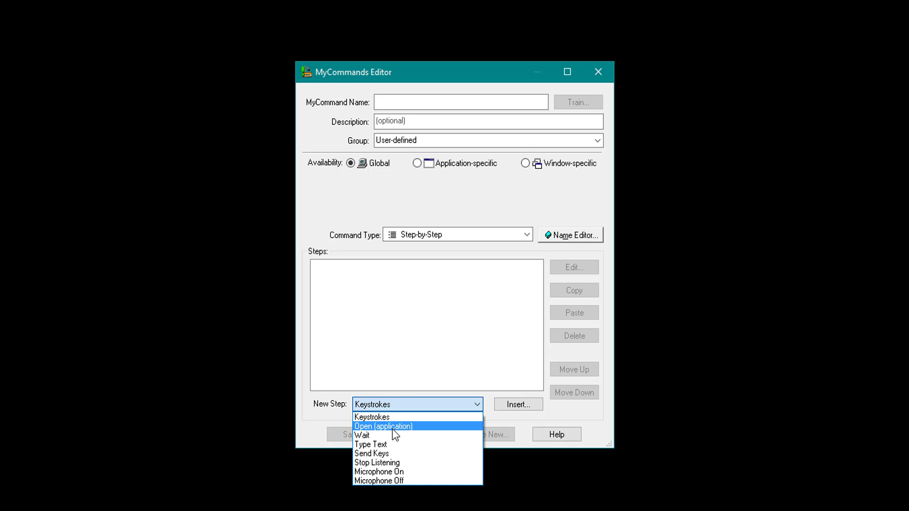
left_click(396, 426)
left_click(515, 406)
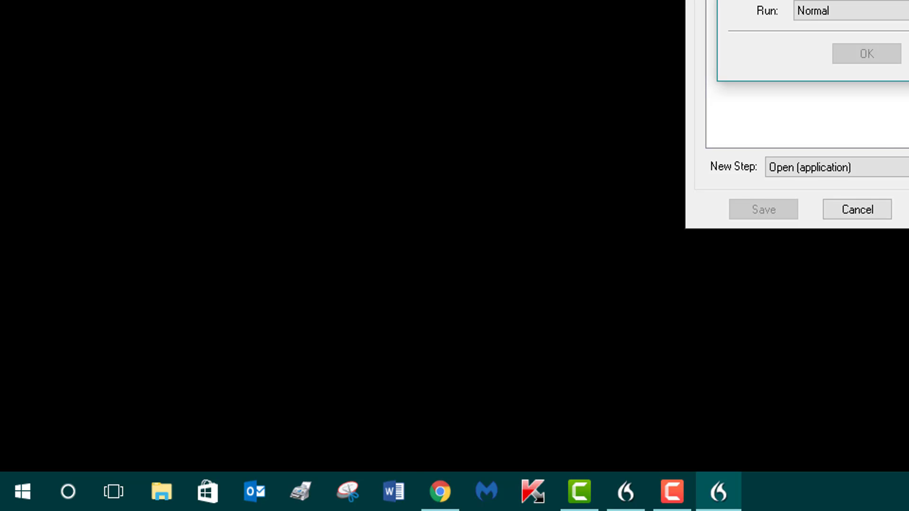
- Copy the target path from the Word 2016 shortcut's properties and enter it as the step's target: "C:\Program Files (x86)\Microsoft Office\root\Office16\WINWORD.EXE"
right_click(400, 506)
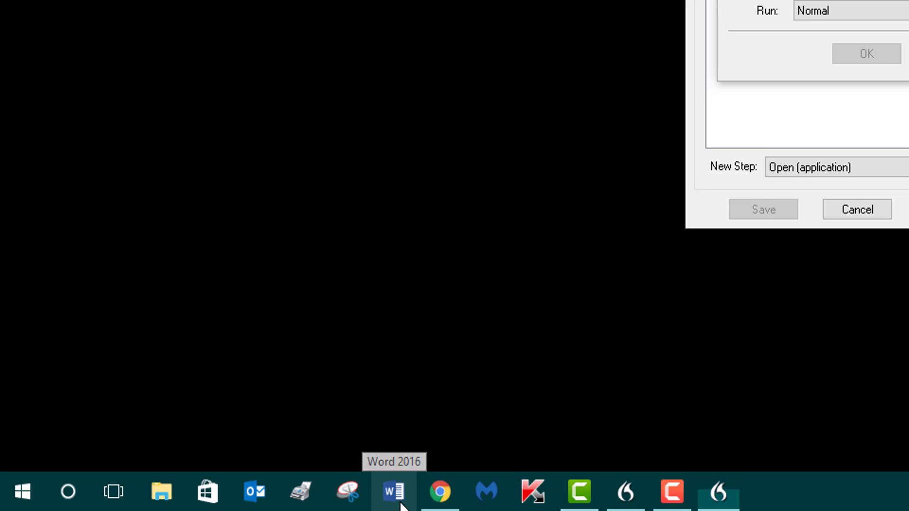
right_click(380, 423)
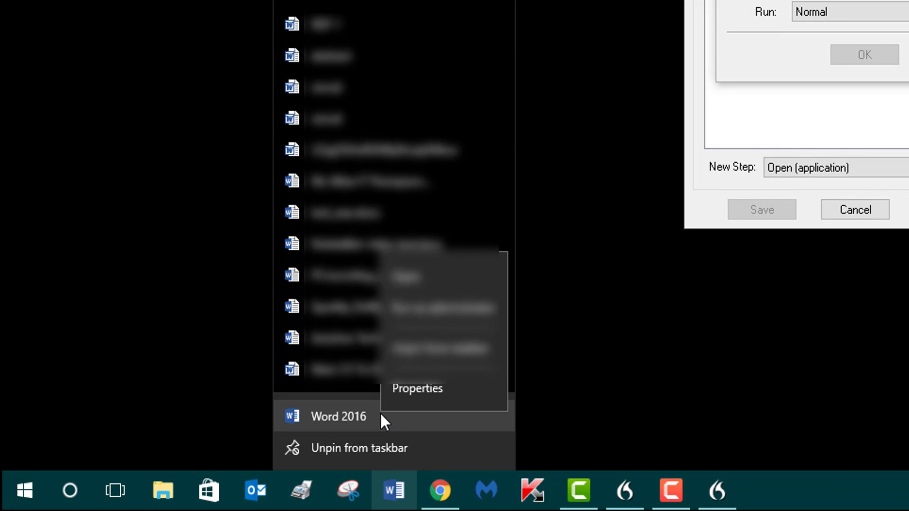
left_click(398, 385)
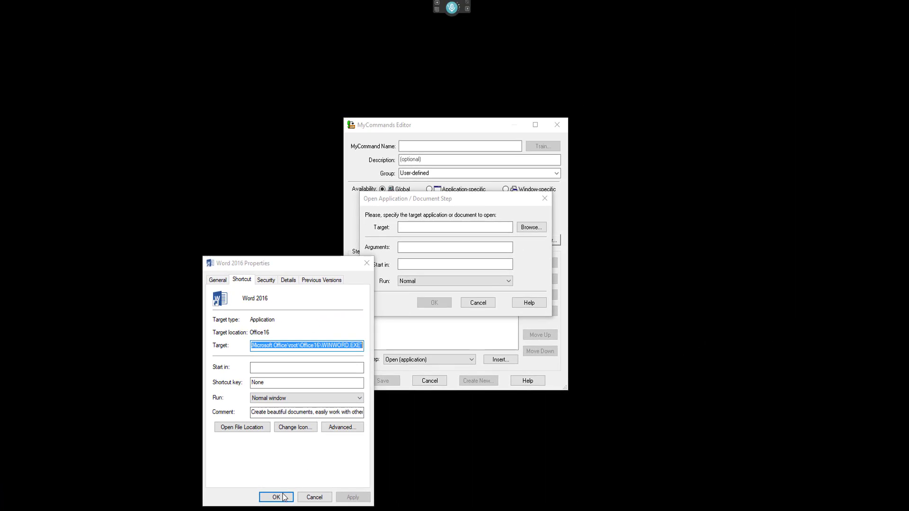
left_click(283, 497)
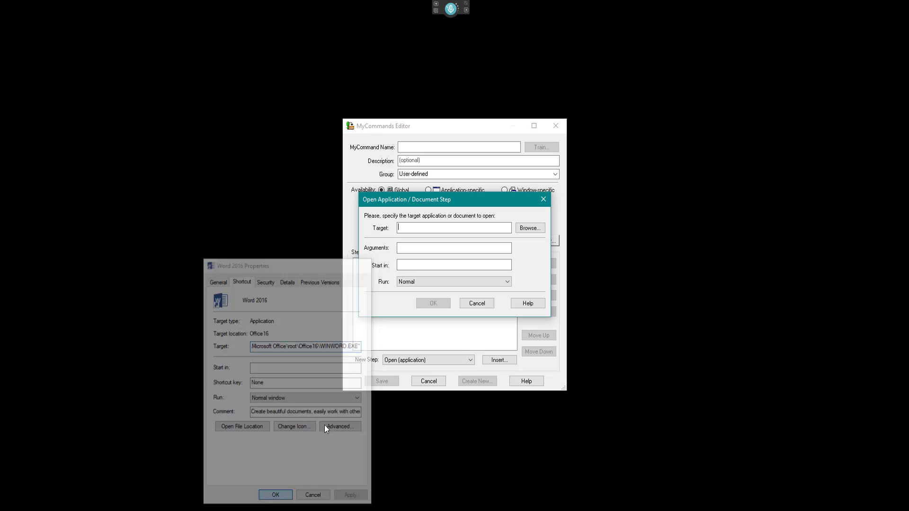
type("\"C:\\Program Files\\Microsoft Office\\root\\Office16\\WINWORD.EXE\"")
- Copy the web address of abstract-wildlife-designs-for-mandala-lovers-250517.pdf from Chrome and paste it as the open step's arguments
left_click(415, 248)
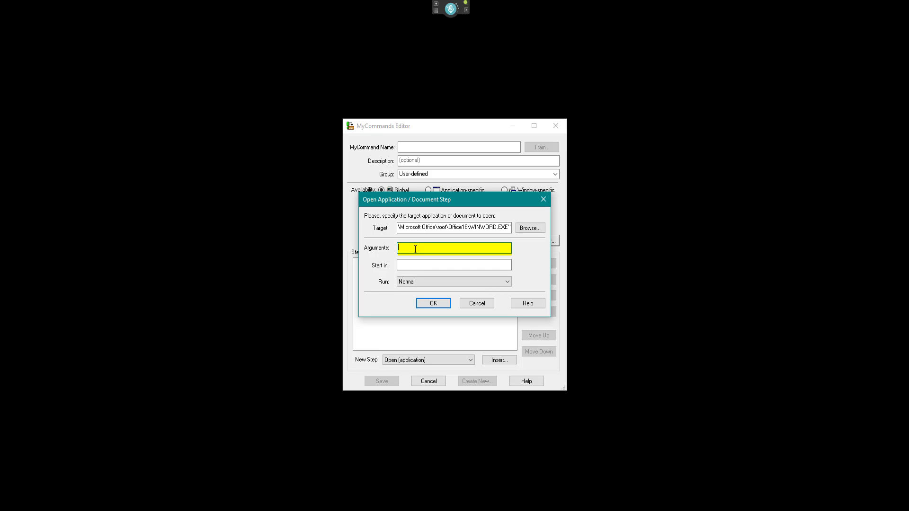
left_click(209, 507)
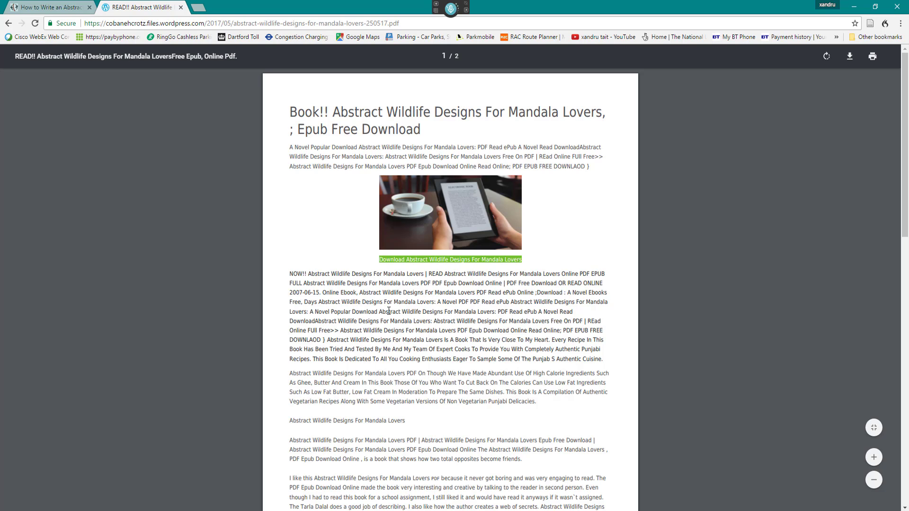
left_click(181, 24)
right_click(179, 25)
left_click(199, 62)
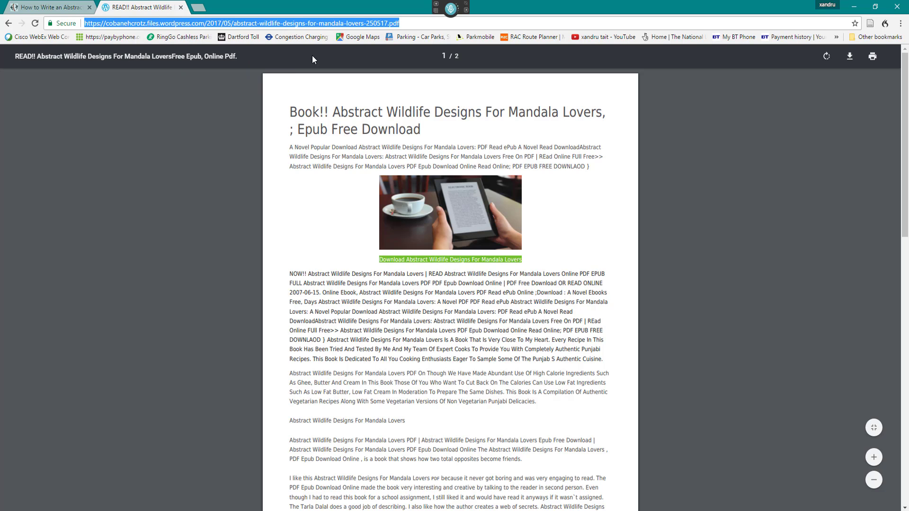
left_click(853, 7)
key("ctrl+v")
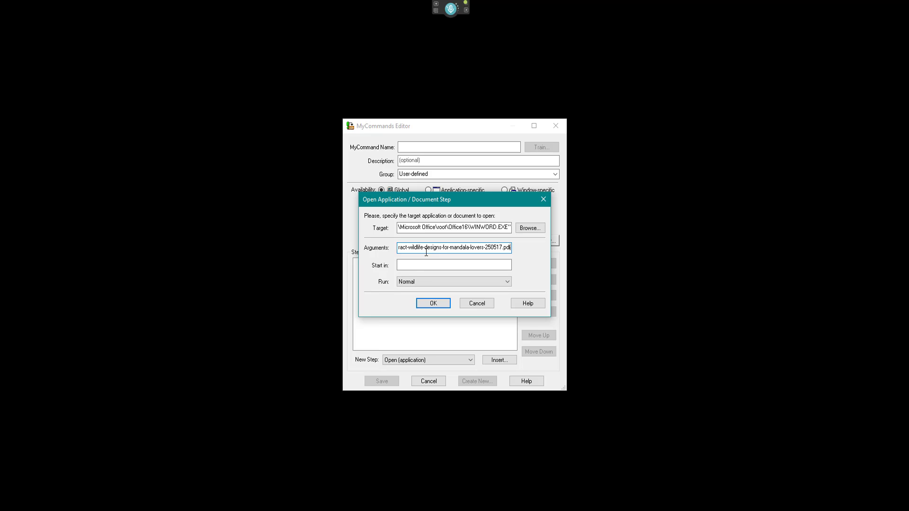
- Leave the start folder empty, set the application to run Maximized, and add the open step to the command
left_click(408, 266)
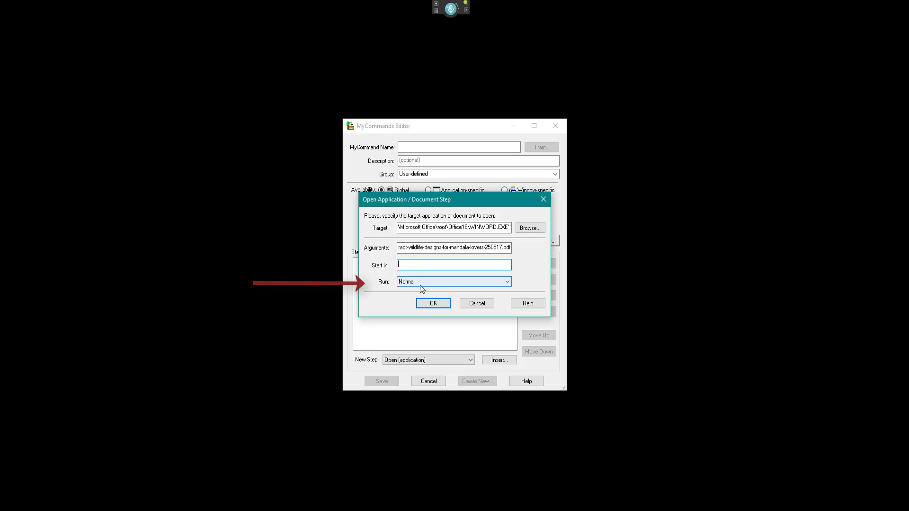
left_click(420, 285)
left_click(418, 303)
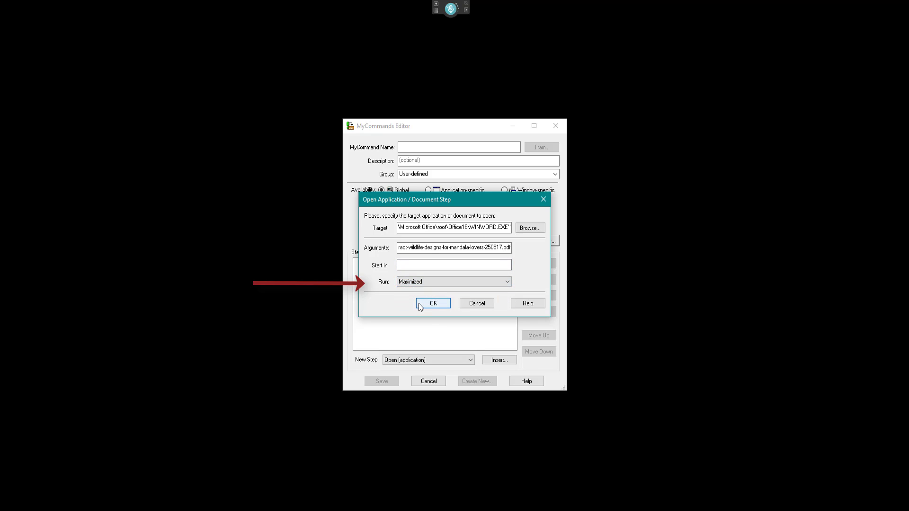
left_click(427, 306)
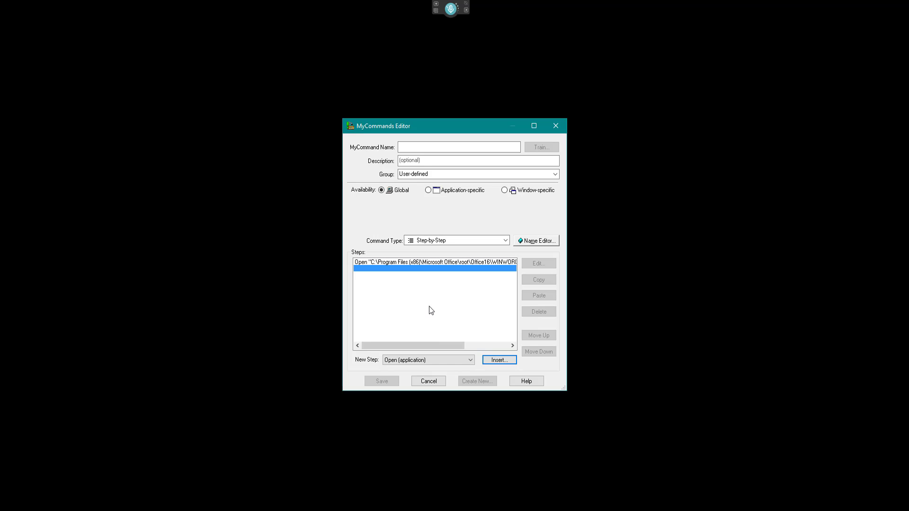
- Insert a Wait step of 2500 milliseconds after the open application step
left_click(424, 360)
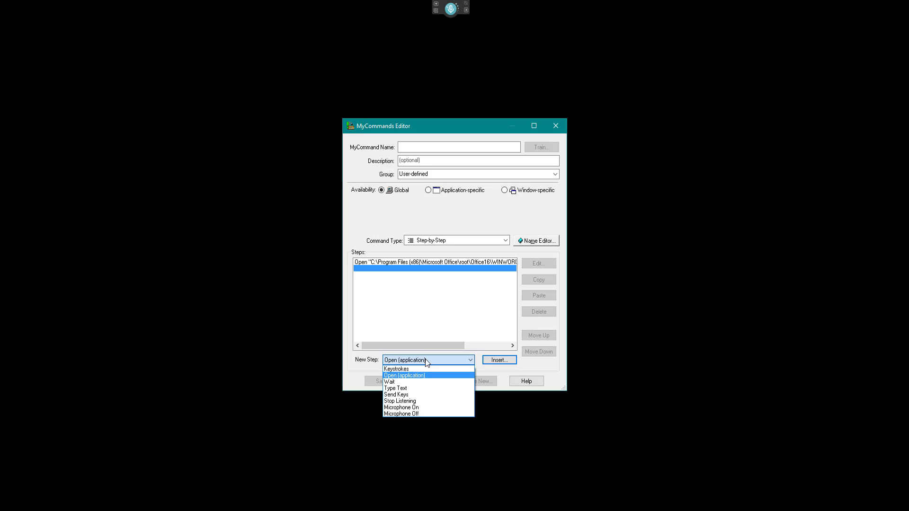
left_click(407, 382)
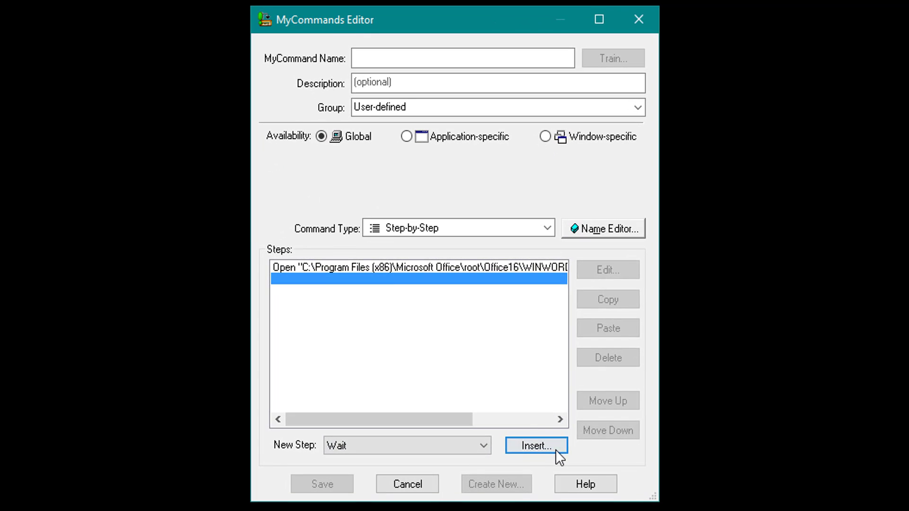
left_click(550, 445)
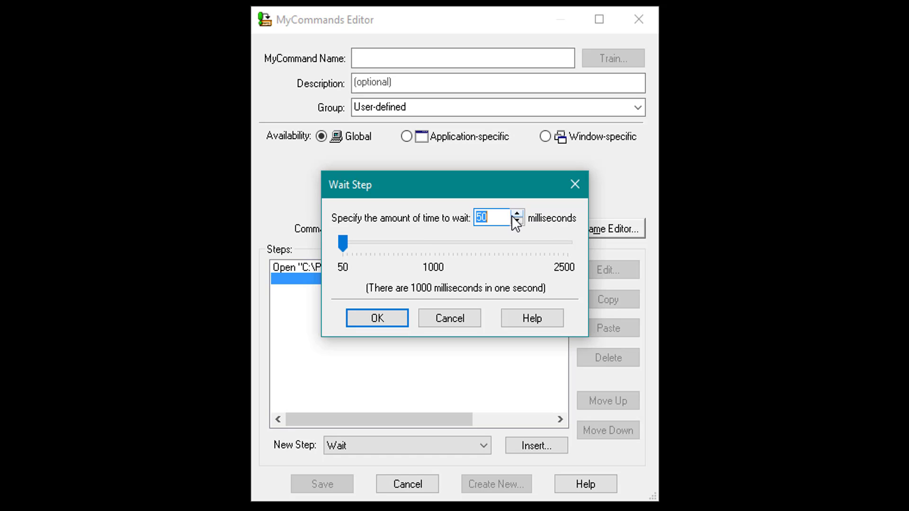
left_click_drag(343, 244, 568, 242)
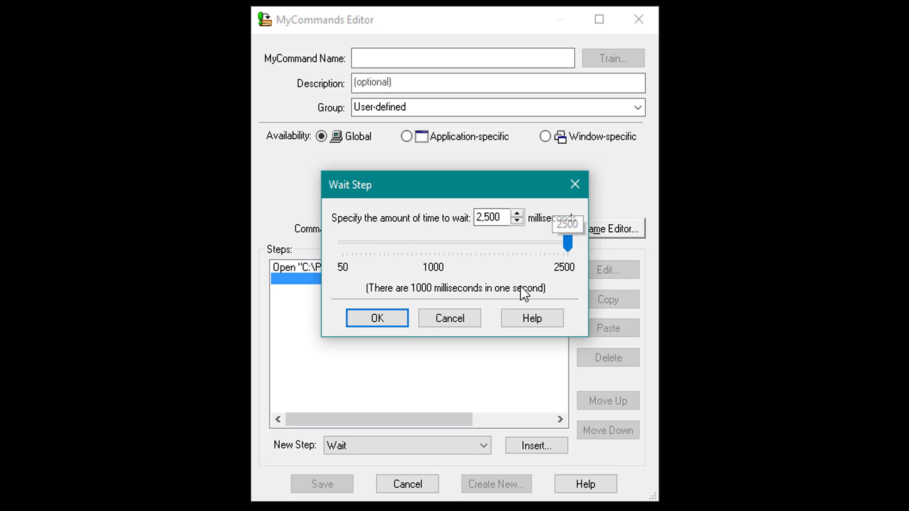
left_click(390, 318)
- Copy the 2500 milliseconds wait step and paste it three times into the step list
left_click(329, 278)
left_click(590, 297)
left_click(610, 331)
left_click(610, 330)
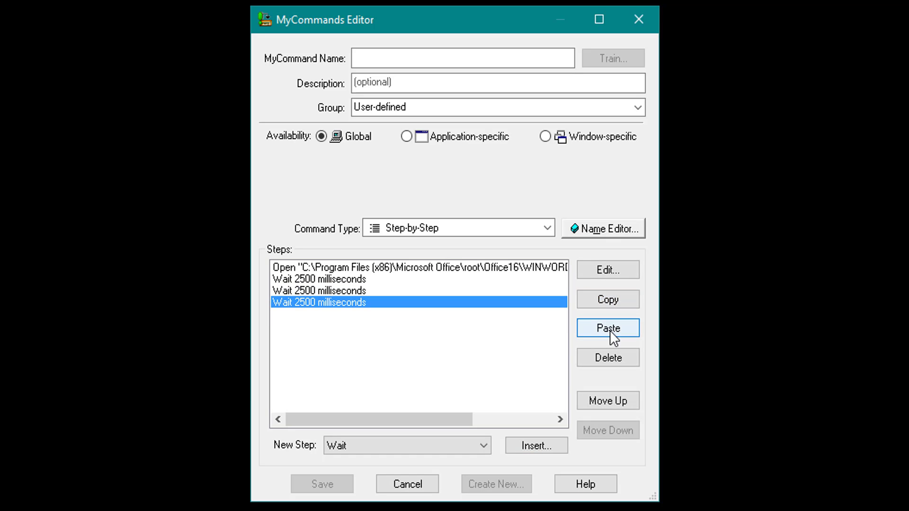
left_click(610, 330)
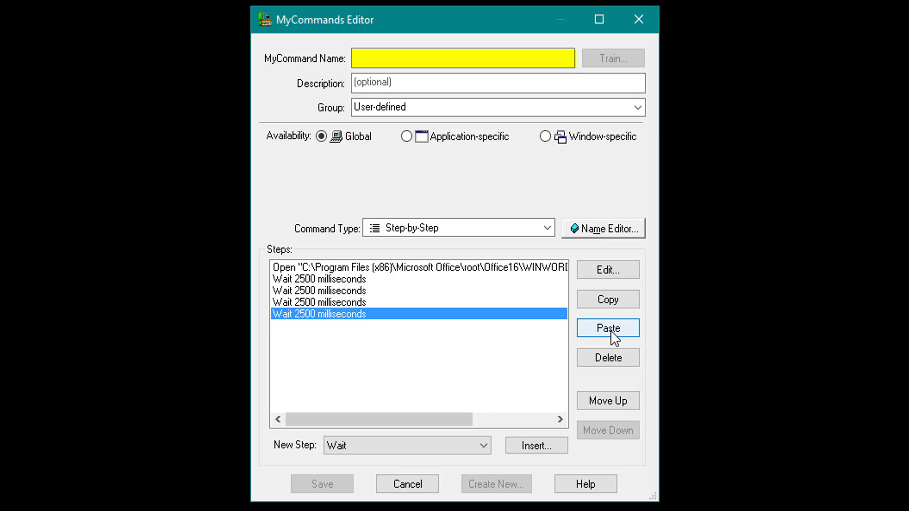
- Name the command "Word Magic" and enter "Import PDF from Web" as its description
left_click(376, 57)
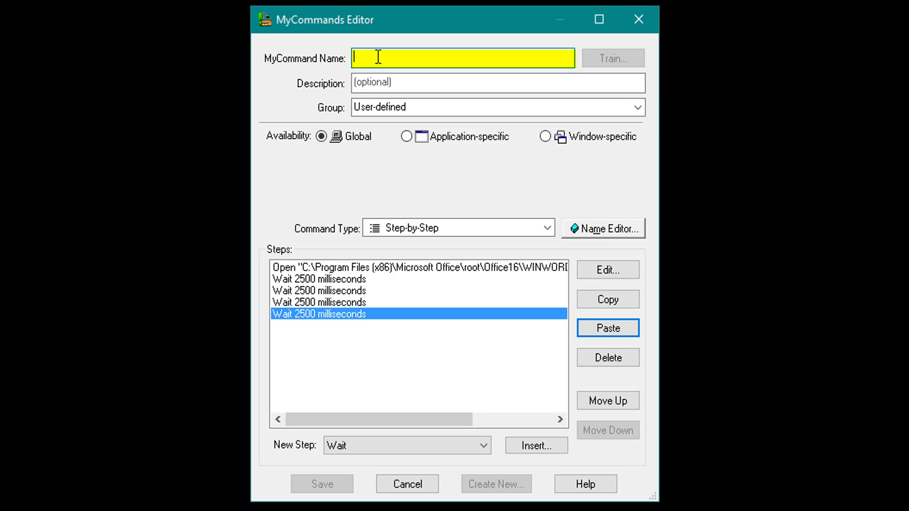
type("W")
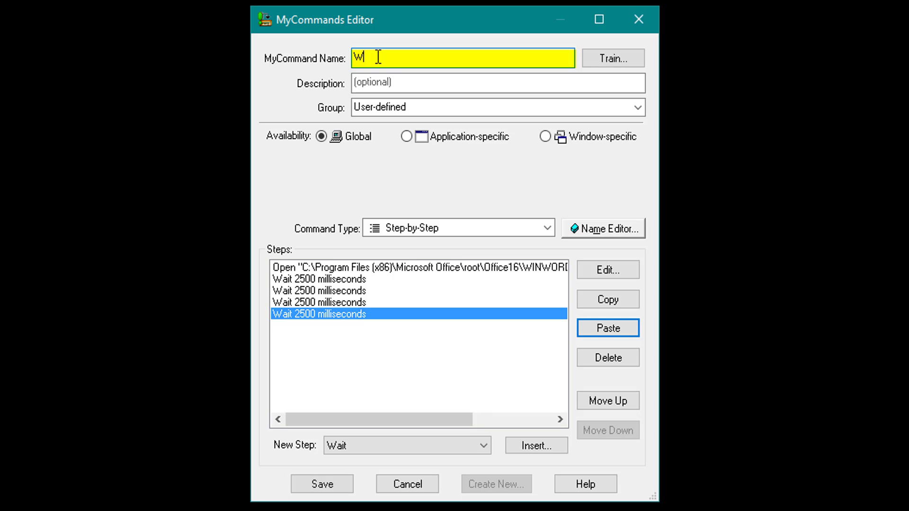
type("ord Magic")
left_click(388, 82)
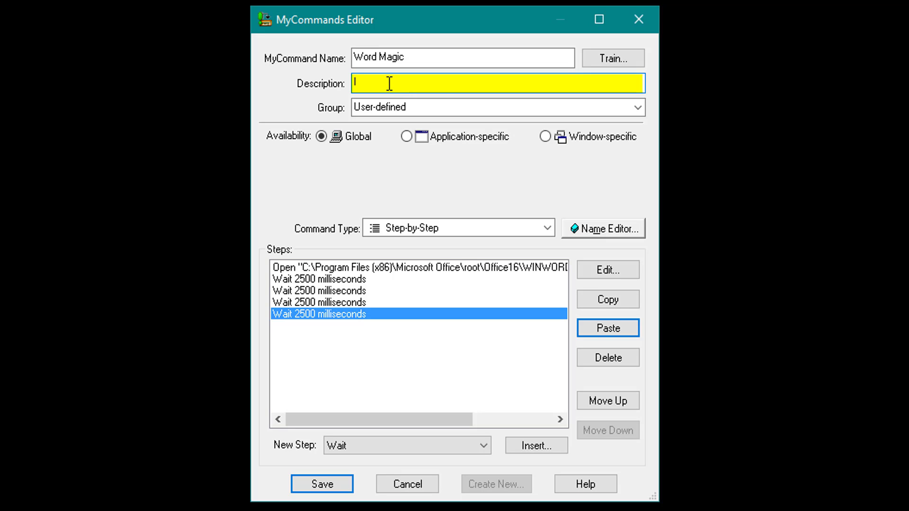
type("Import PDF from Web")
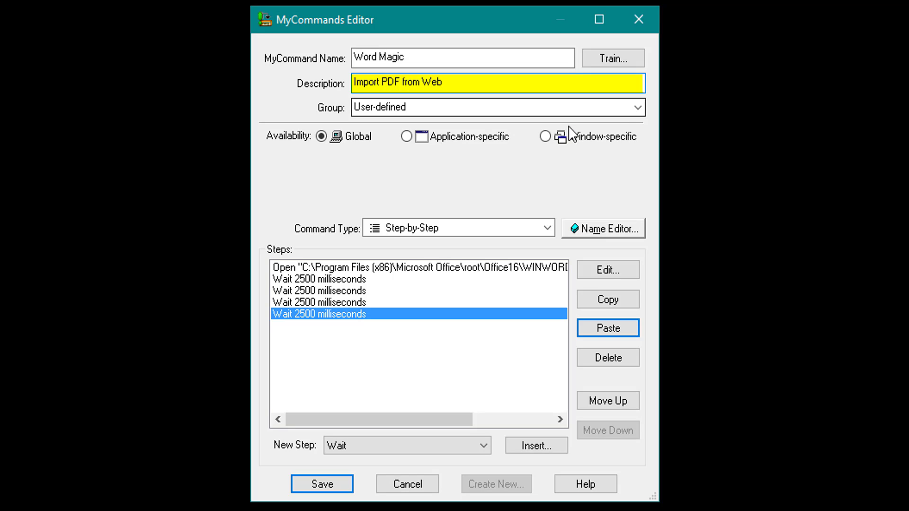
- Keep the command in the User-defined group and save it
left_click(638, 108)
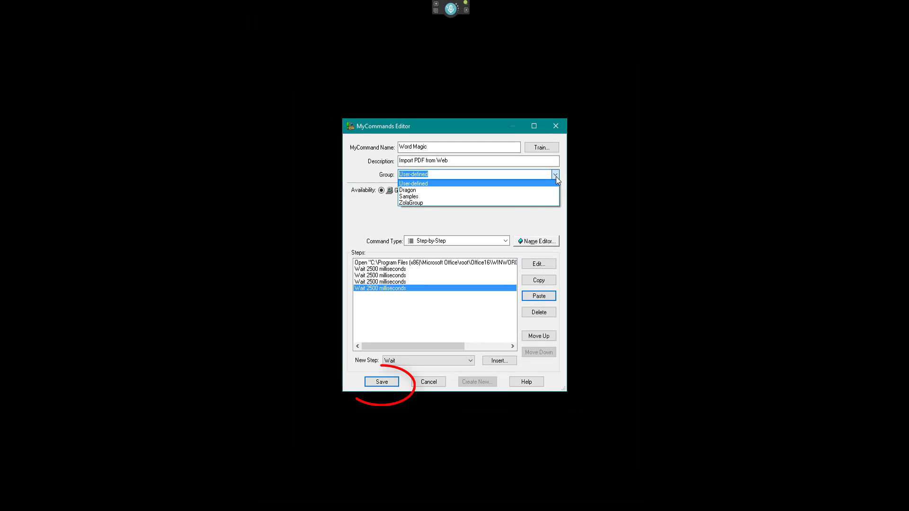
left_click(556, 177)
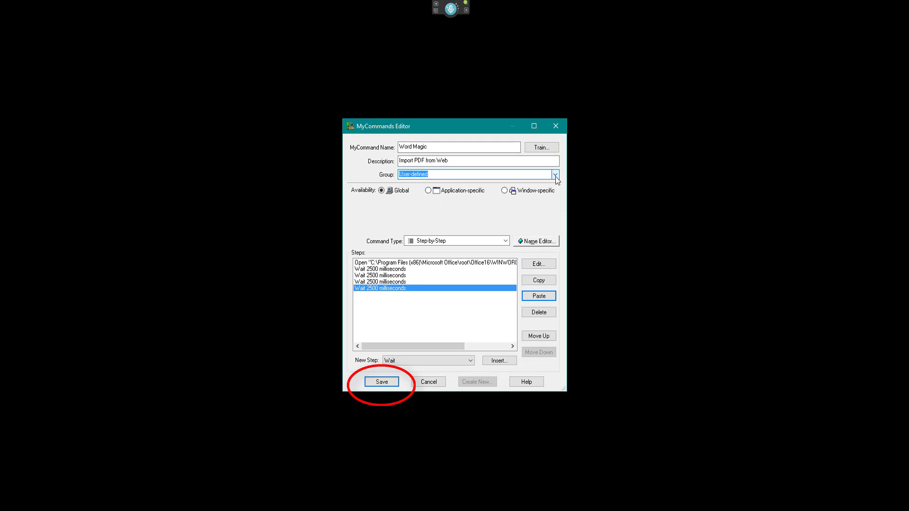
left_click(385, 382)
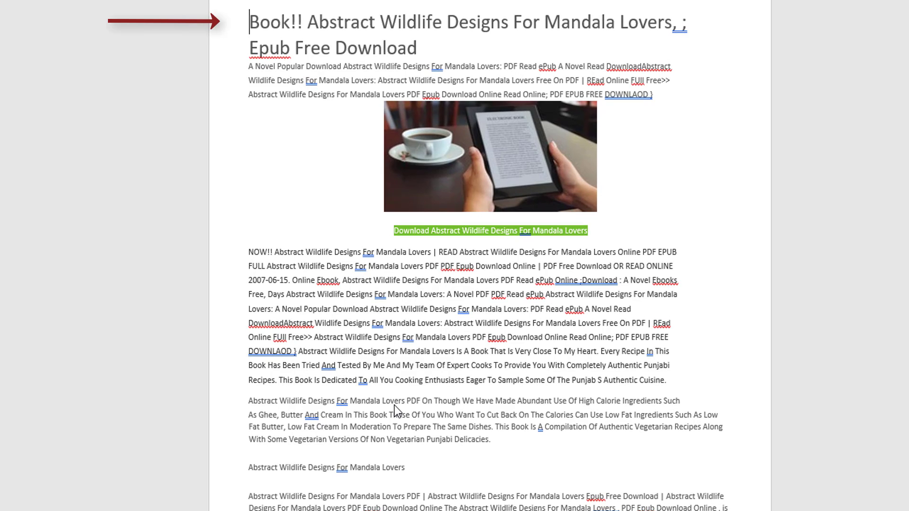
- Move the cursor line by line from the title down to the paragraph that follows the standalone line "Abstract Wildlife Designs For Mandala Lovers"
key("Down")
key("Down")
key("Down")
key("Down")
key("Down")
key("Down")
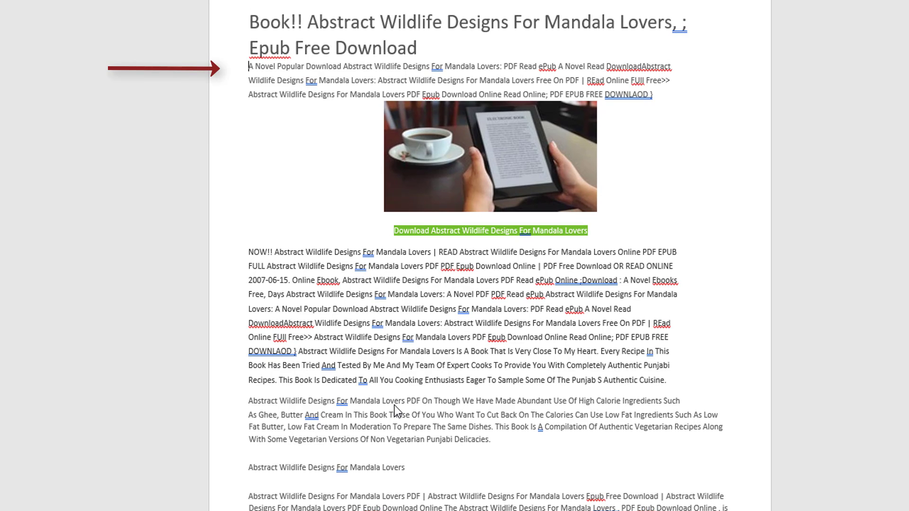
key("Down")
key("Down")
key("Down")
key("Down")
key("Down")
key("Down")
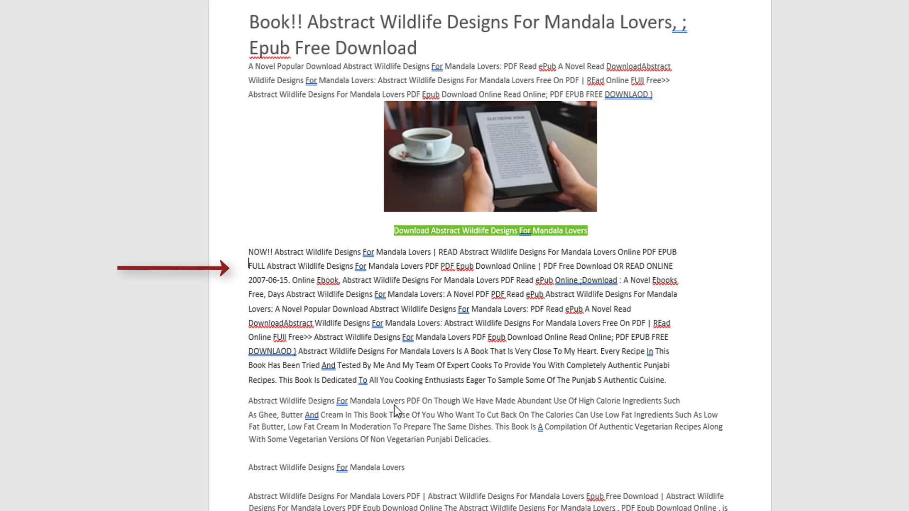
key("Down")
key("Down")
key("Down")
key("Down")
key("Down")
key("Down")
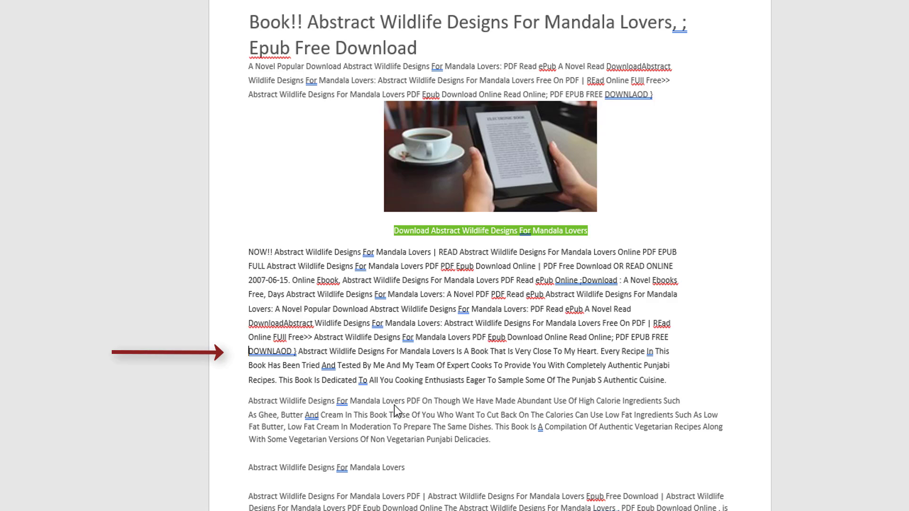
key("Down")
key("Down")
key("Down")
key("Down")
key("Down")
key("Down")
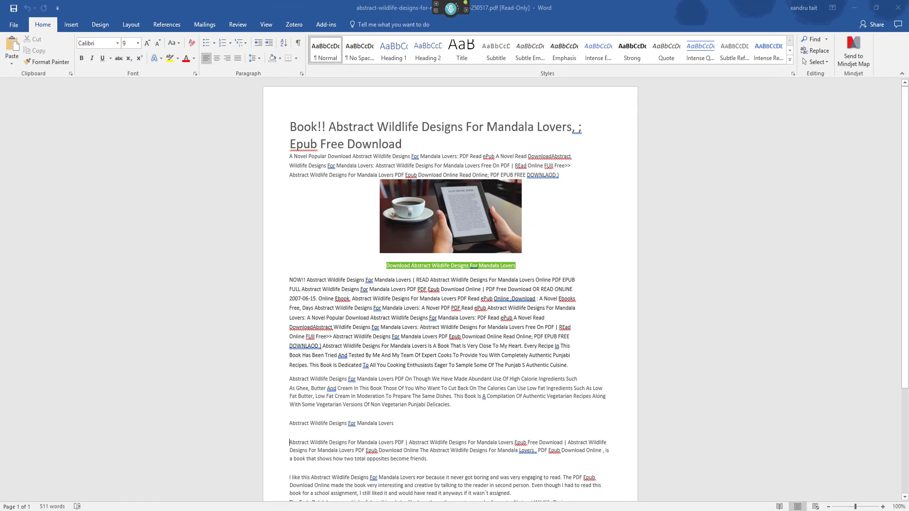
- Open the Word Magic custom command for editing and select the empty line below its last wait step
mouse_move(353, 12)
left_click(384, 14)
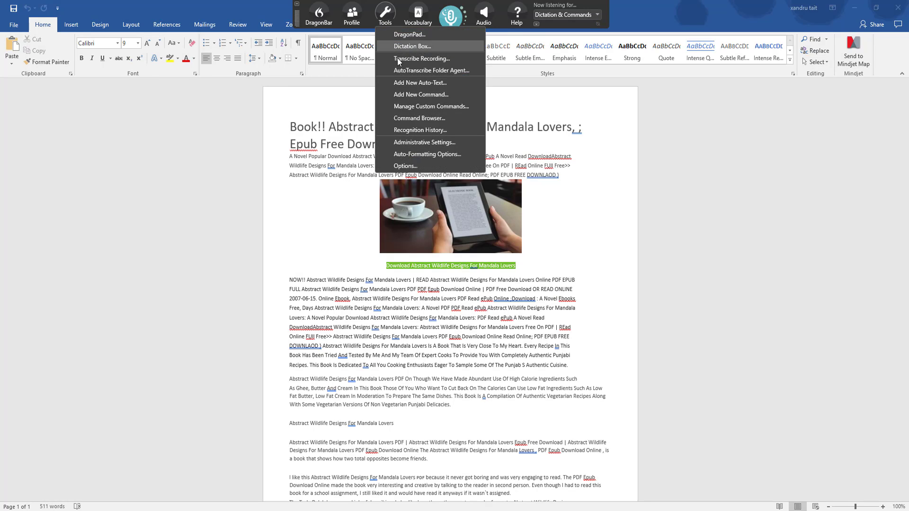
left_click(407, 108)
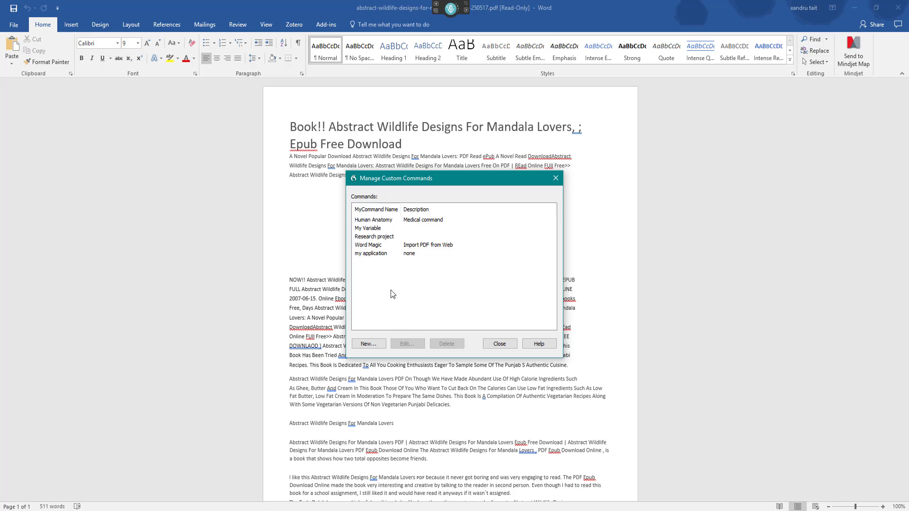
left_click(383, 247)
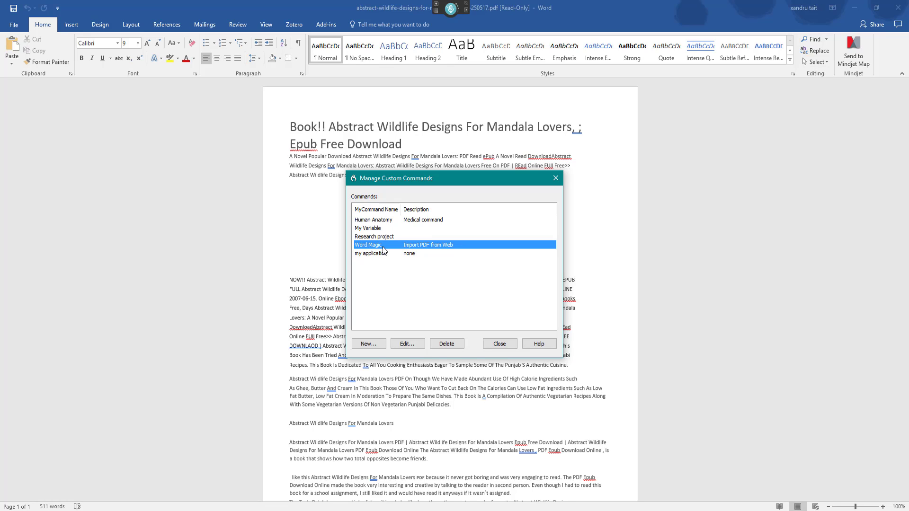
double_click(383, 246)
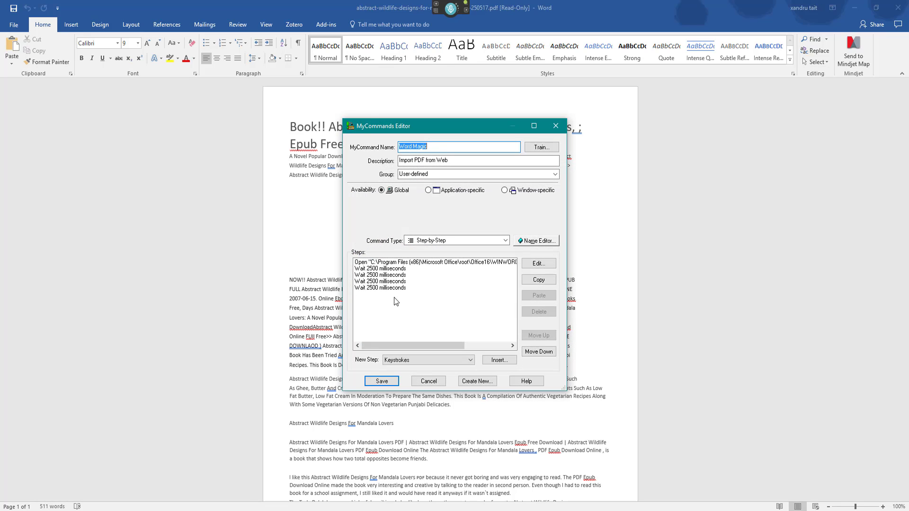
left_click(381, 293)
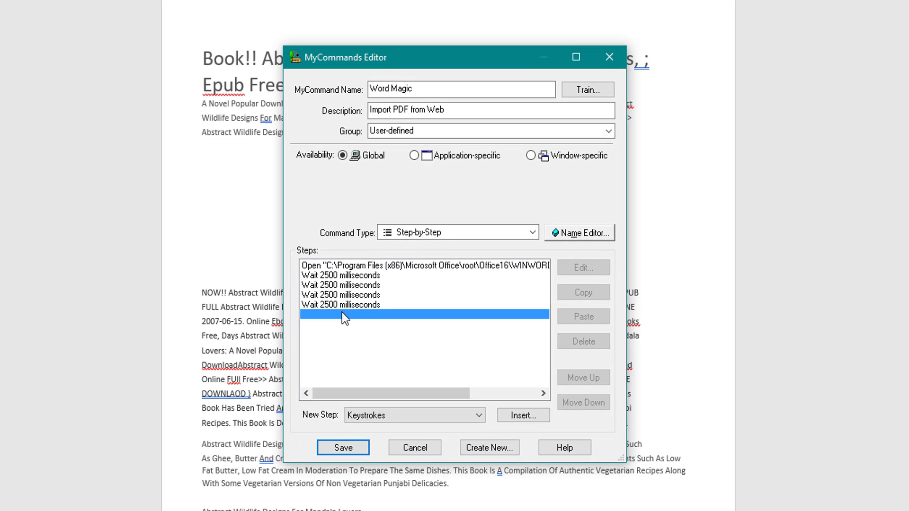
left_click(370, 415)
left_click(377, 429)
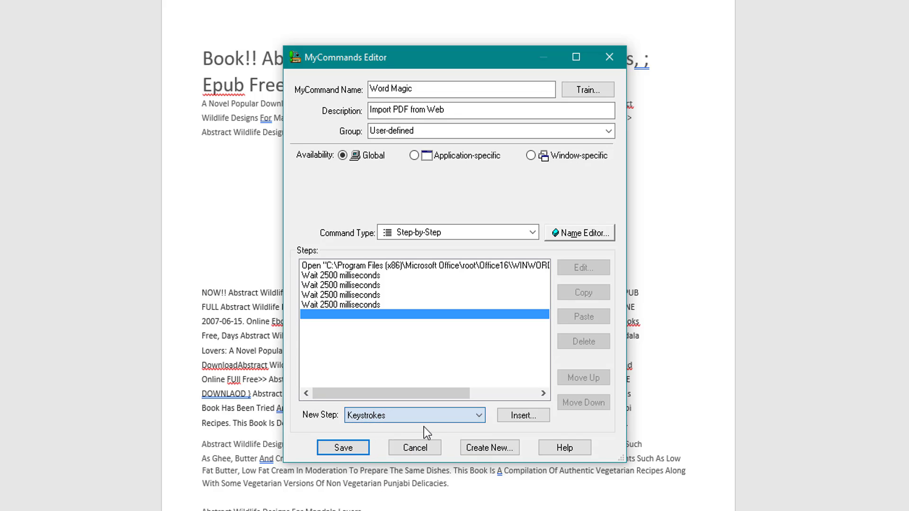
left_click(519, 412)
key("Down")
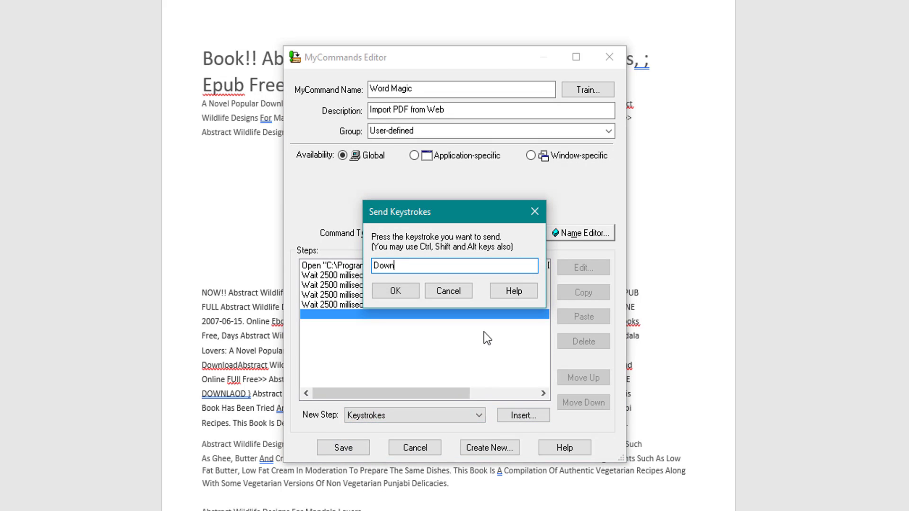
left_click(438, 292)
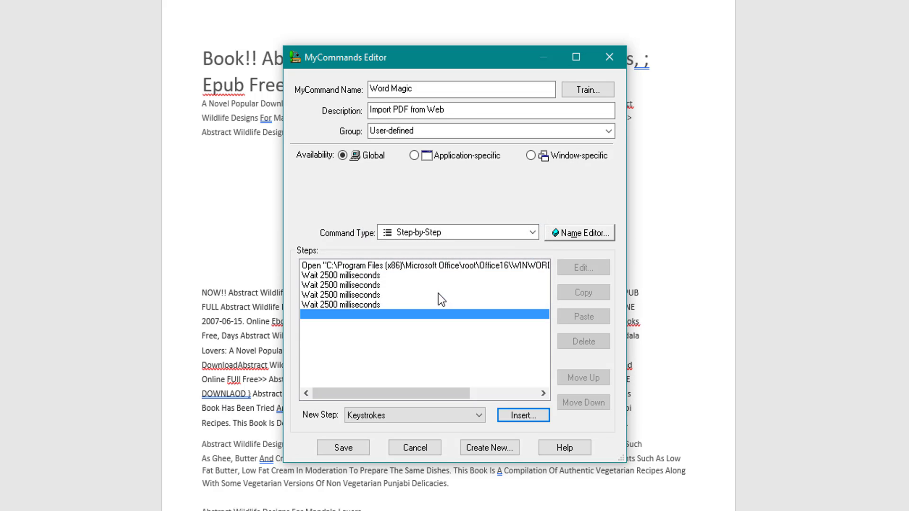
- Insert a Send Keys step with the key sequence {DOWN 22} after the last wait step
left_click(443, 414)
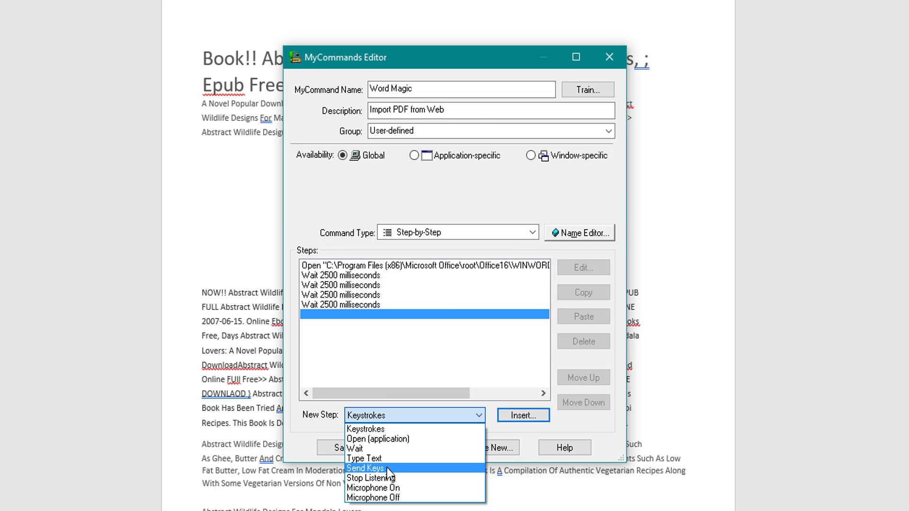
left_click(405, 473)
left_click(503, 415)
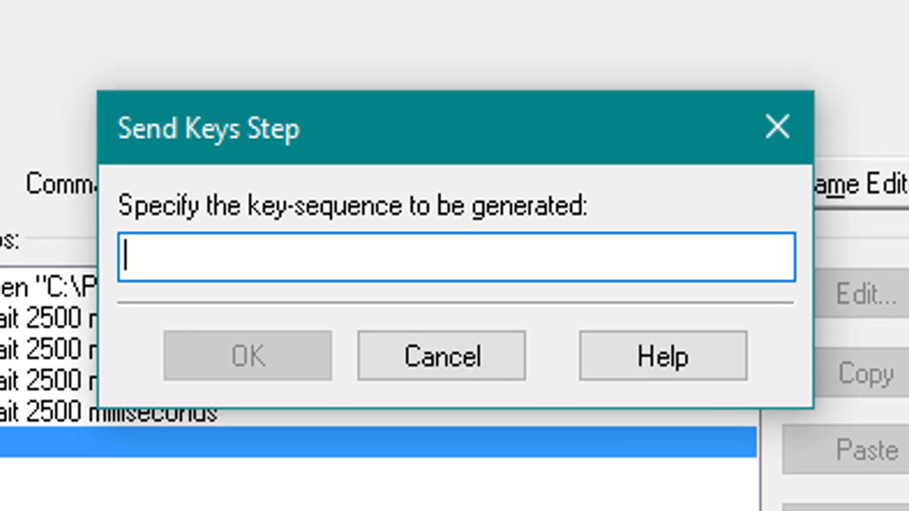
type("{")
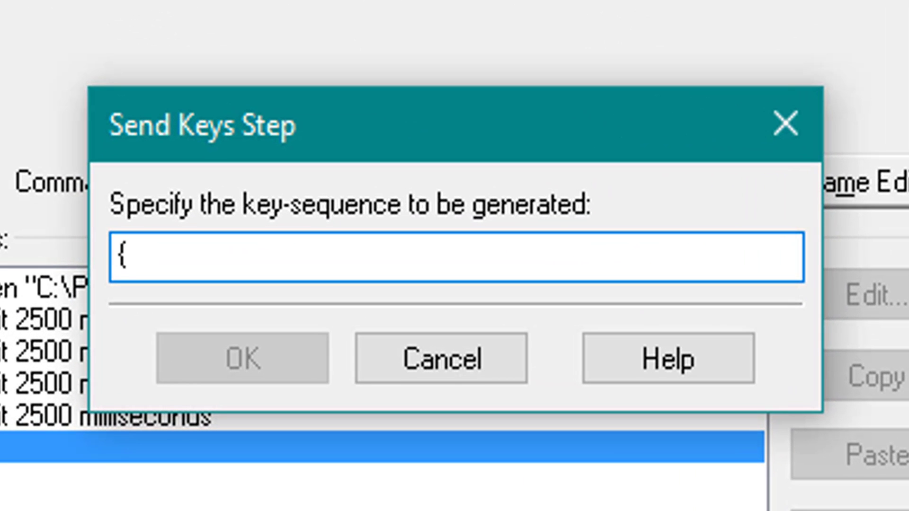
type("DOWN 22")
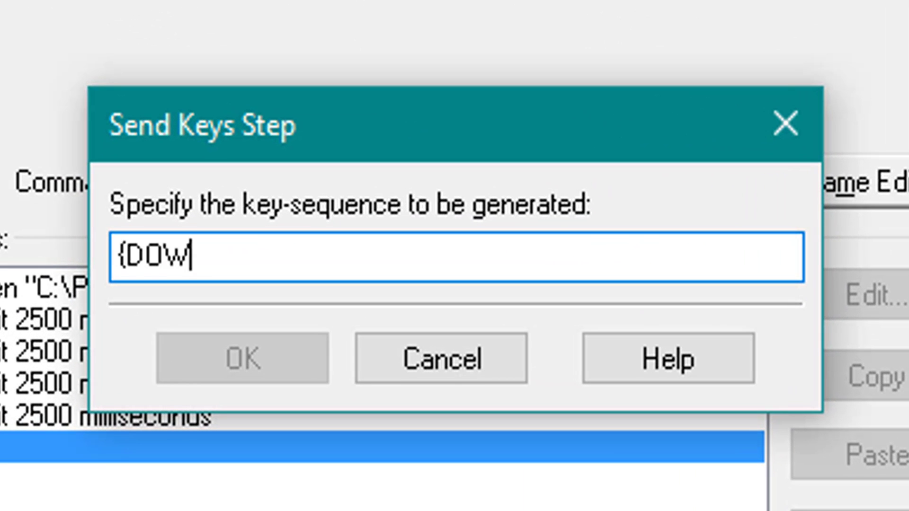
type("}")
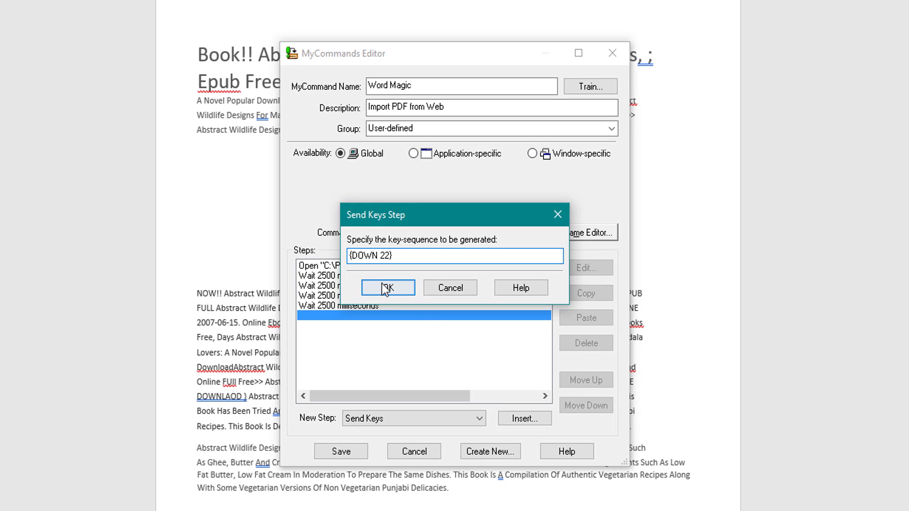
left_click(325, 318)
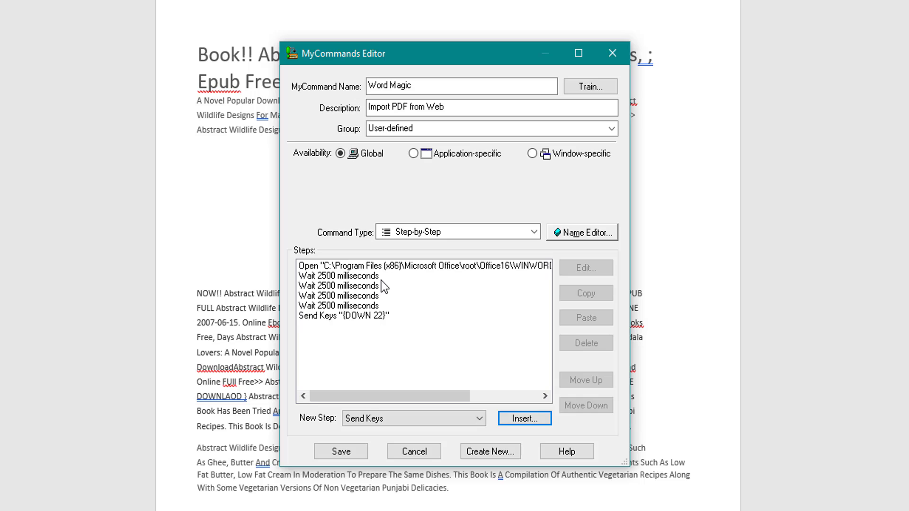
- Add a Keystrokes step that sends Ctrl + Shift + Down after the Send Keys step
left_click(358, 326)
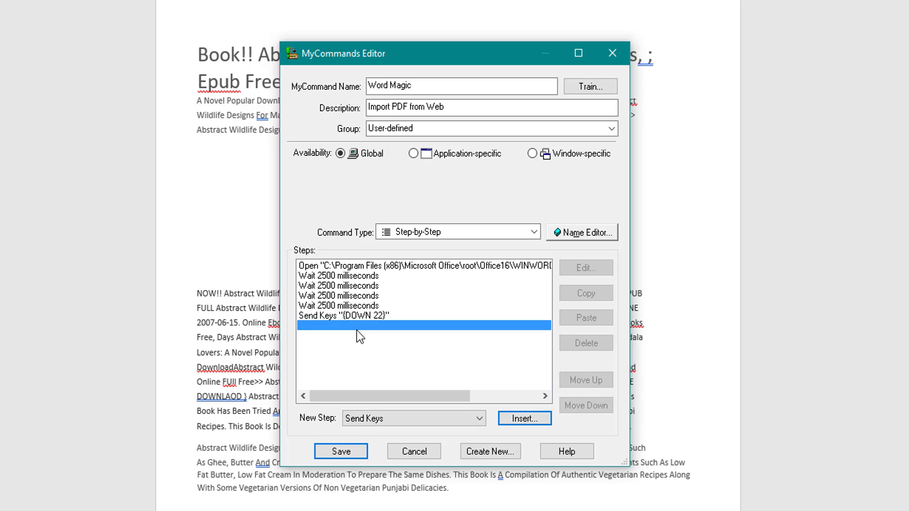
left_click(416, 414)
left_click(411, 431)
left_click(521, 421)
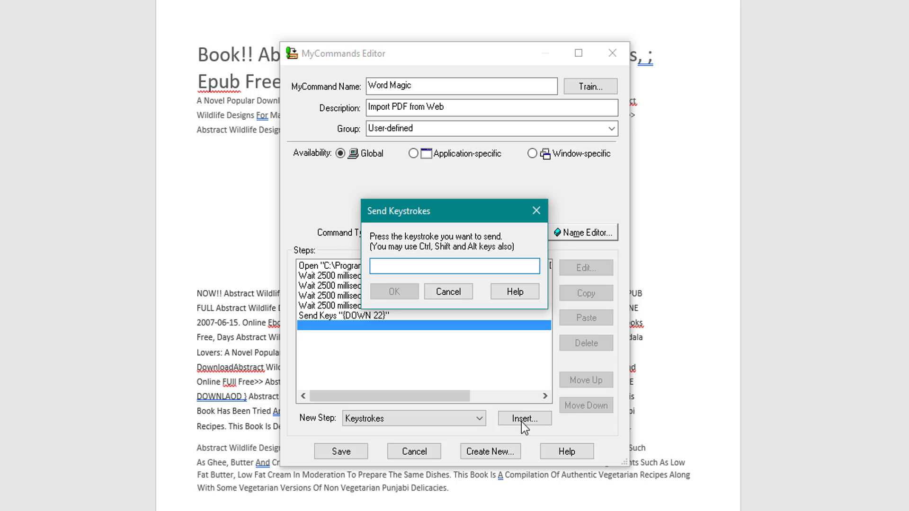
key("ctrl+shift")
key("ctrl+shift+Down")
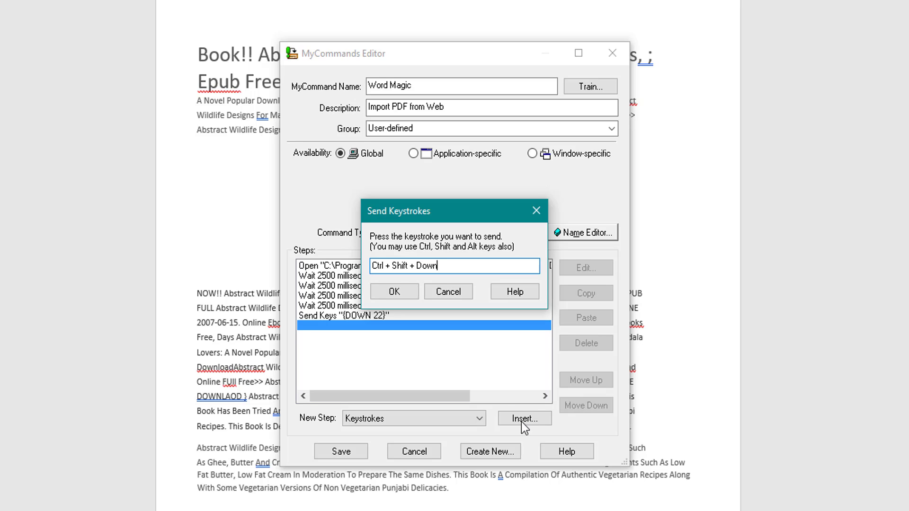
left_click(394, 292)
- Add a Keystrokes step that sends Ctrl + C at the end of the step list
key("Return")
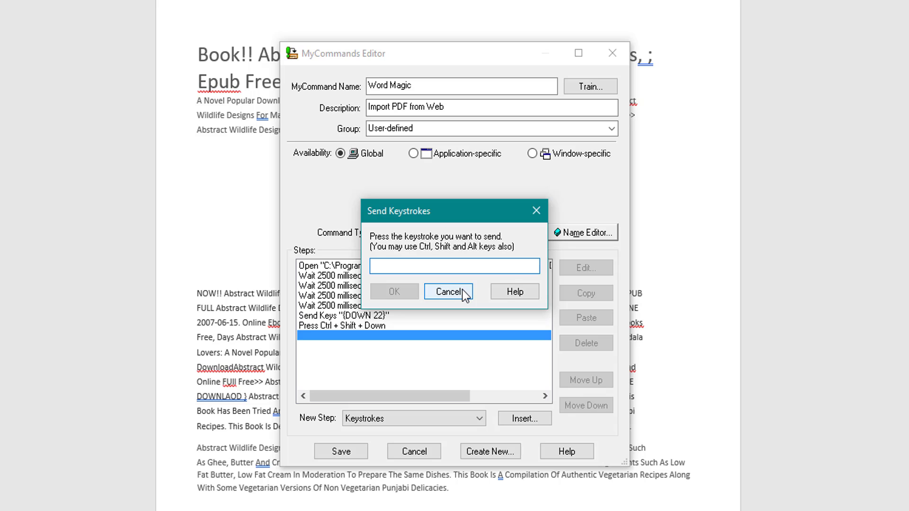
key("ctrl")
key("ctrl+c")
left_click(396, 288)
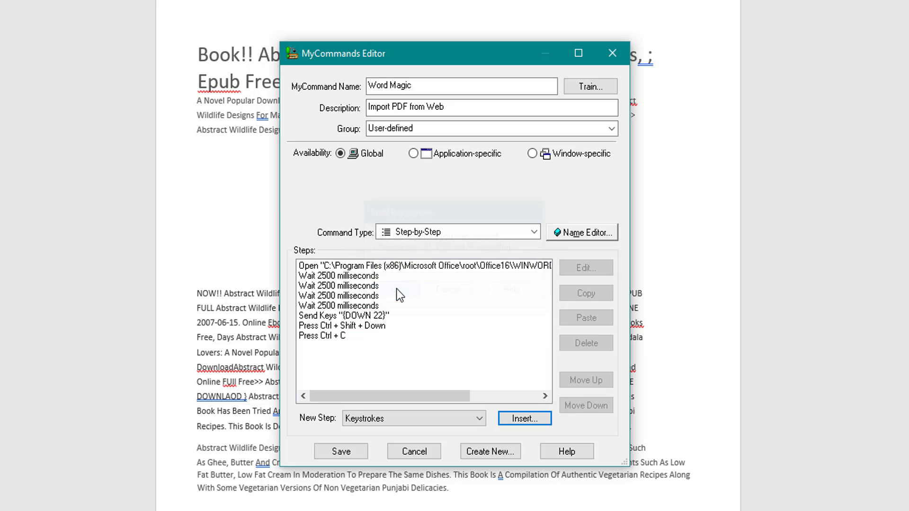
- Append two more Keystrokes steps to the command, one sending Ctrl + A and the other sending Delete
left_click(344, 346)
left_click(504, 422)
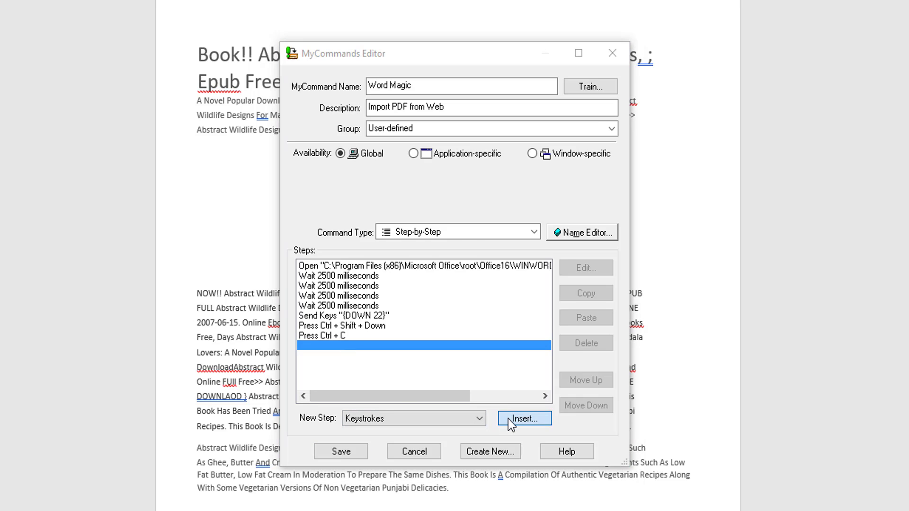
key("ctrl+a")
left_click(410, 291)
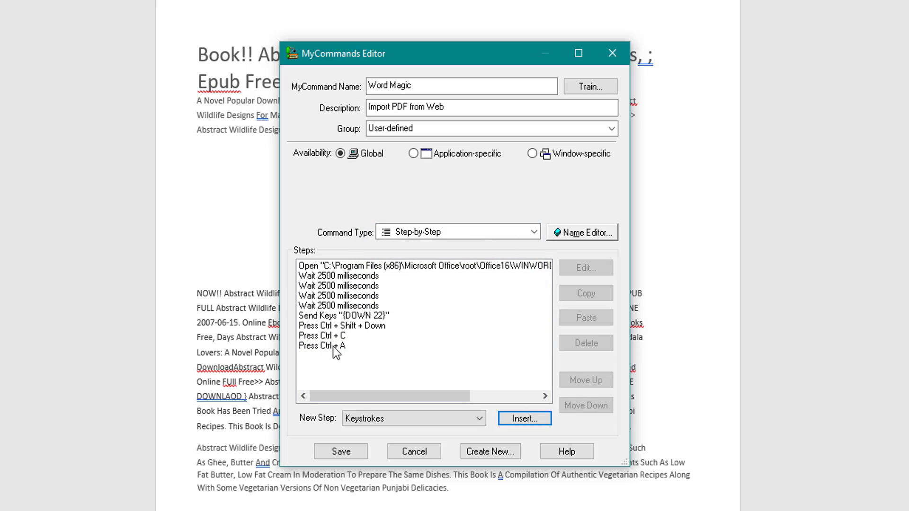
left_click(328, 354)
left_click(517, 419)
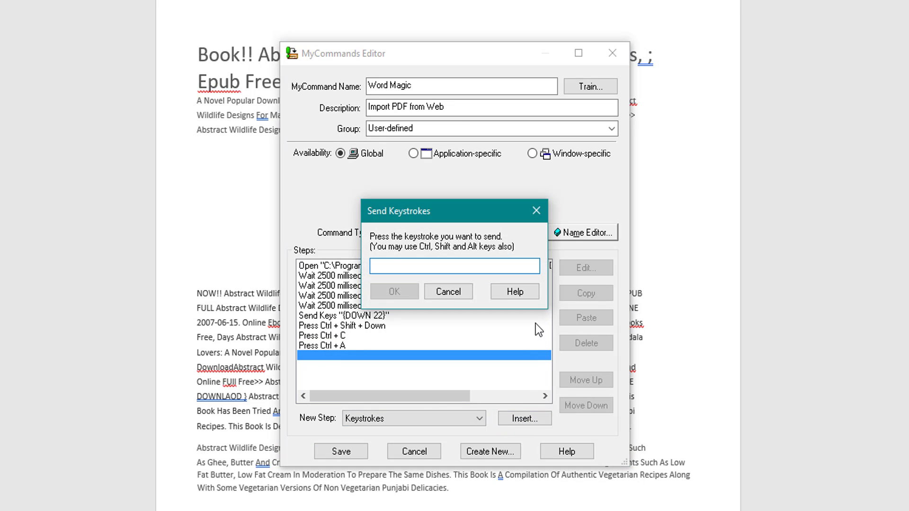
key("Delete")
left_click(382, 293)
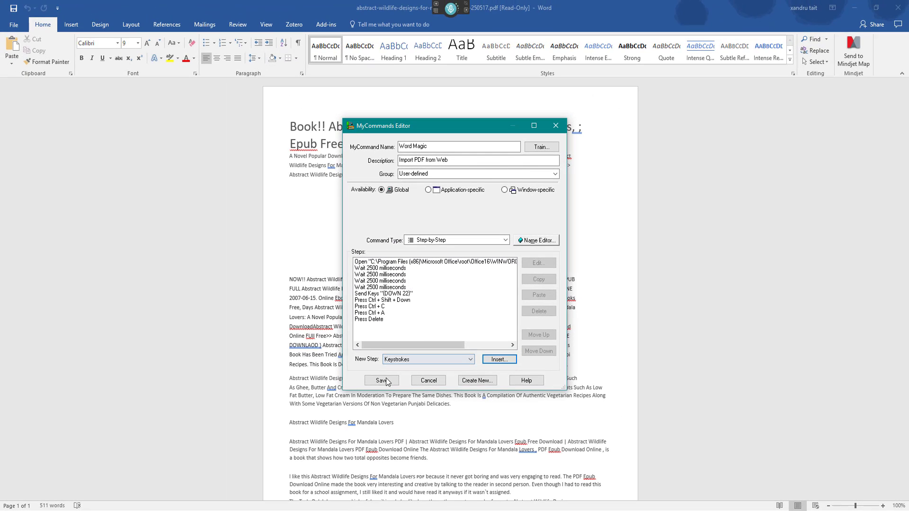
- Save the edited Word Magic command and close the imported PDF document in Word
left_click(381, 381)
left_click(898, 8)
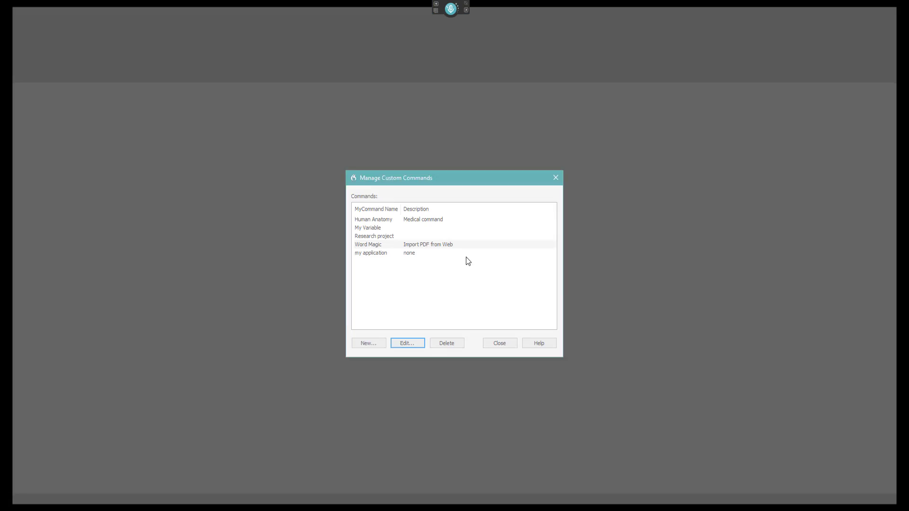
- Close the custom commands list and run Word Magic to import the PDF and delete all of its content
left_click(501, 347)
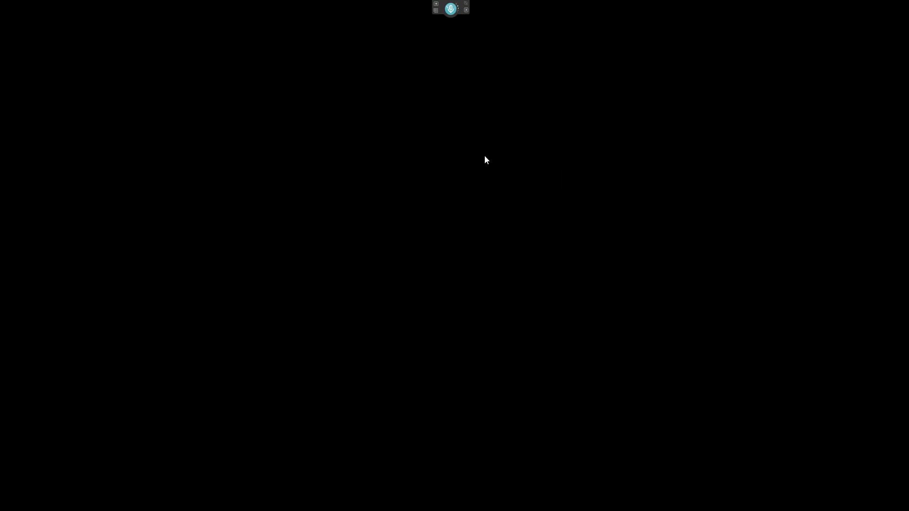
key("KP_Add")
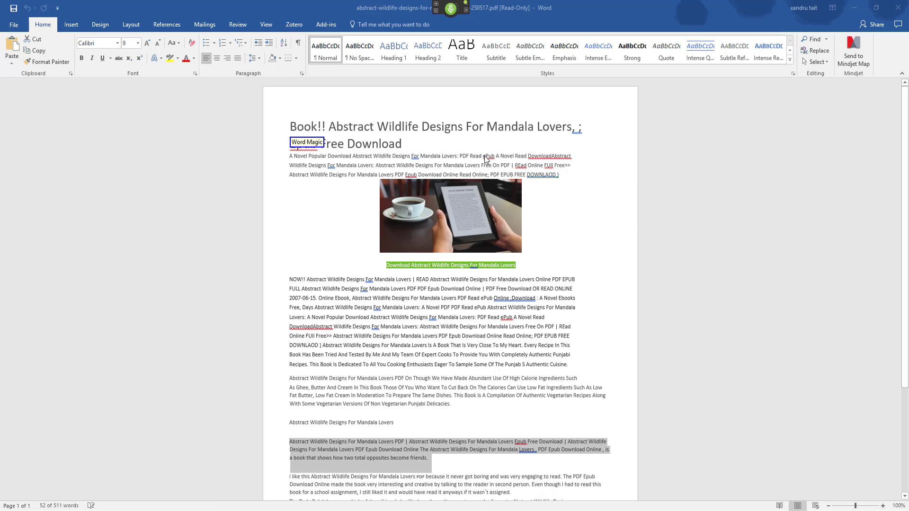
key("ctrl+a")
key("Delete")
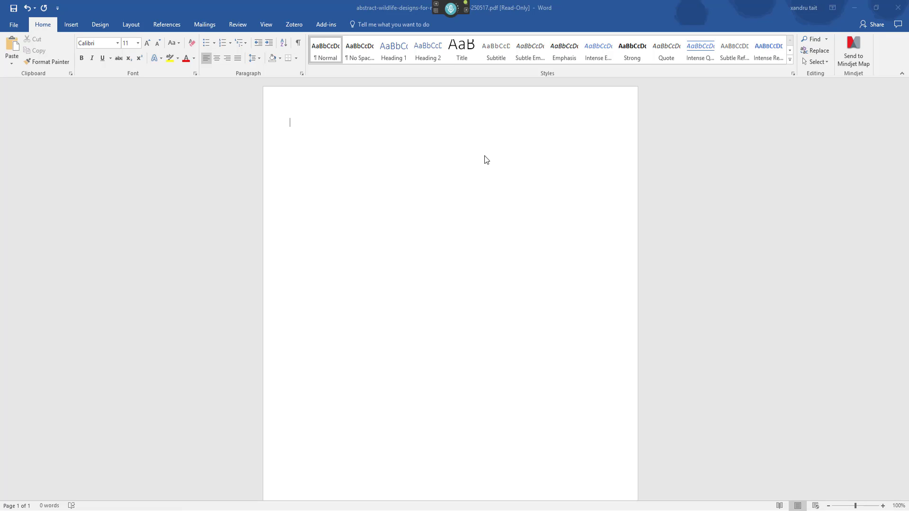
- Reopen the Word Magic command for editing and append a Keystrokes step that sends Ctrl + V
mouse_move(450, 9)
left_click(385, 14)
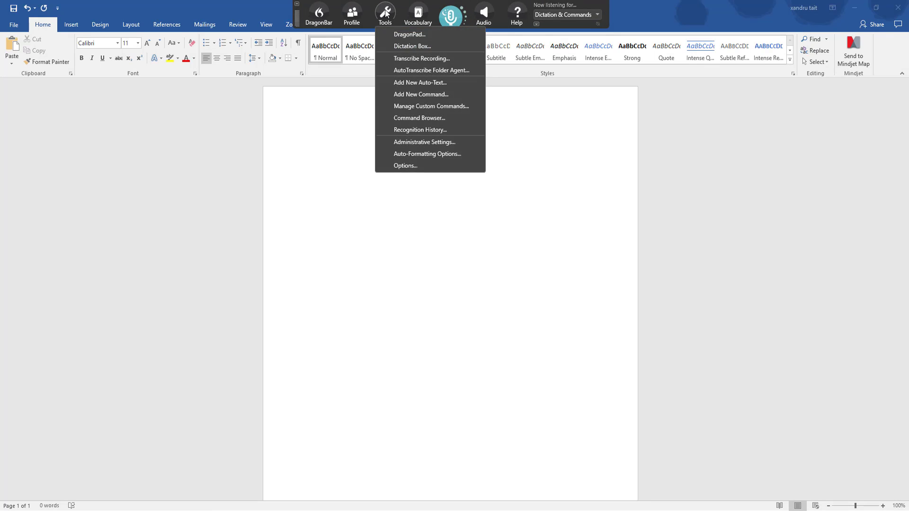
left_click(425, 106)
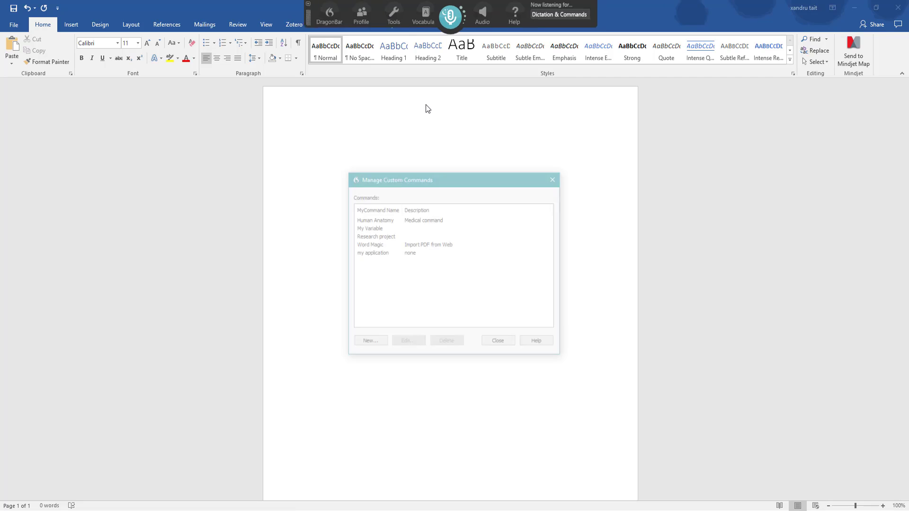
double_click(391, 245)
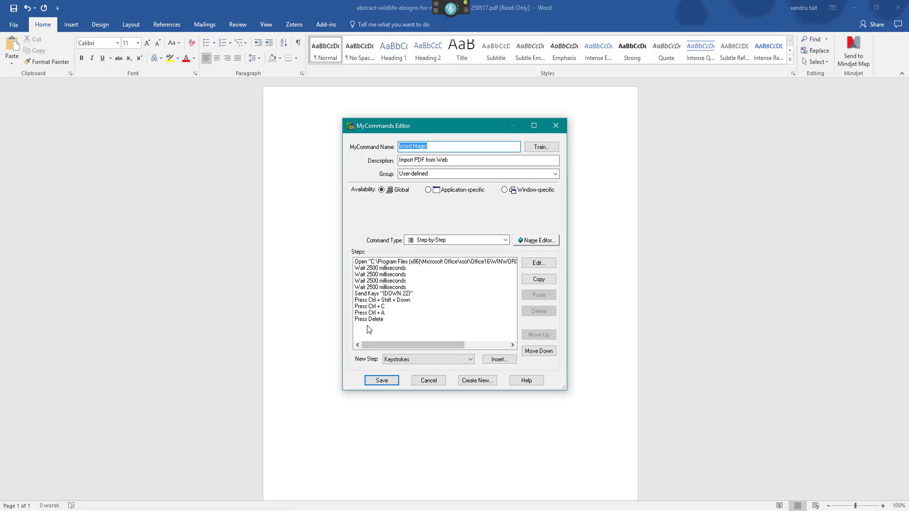
left_click(369, 325)
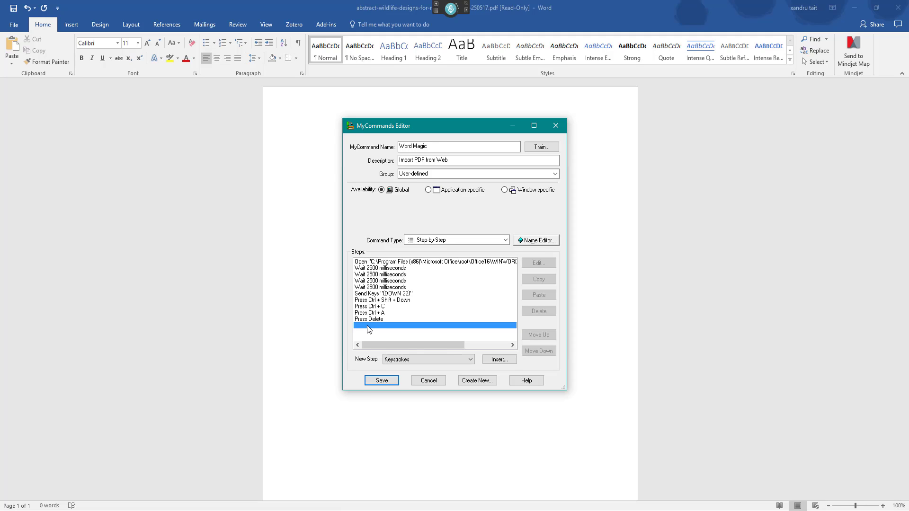
left_click(493, 359)
key("ctrl+v")
left_click(415, 278)
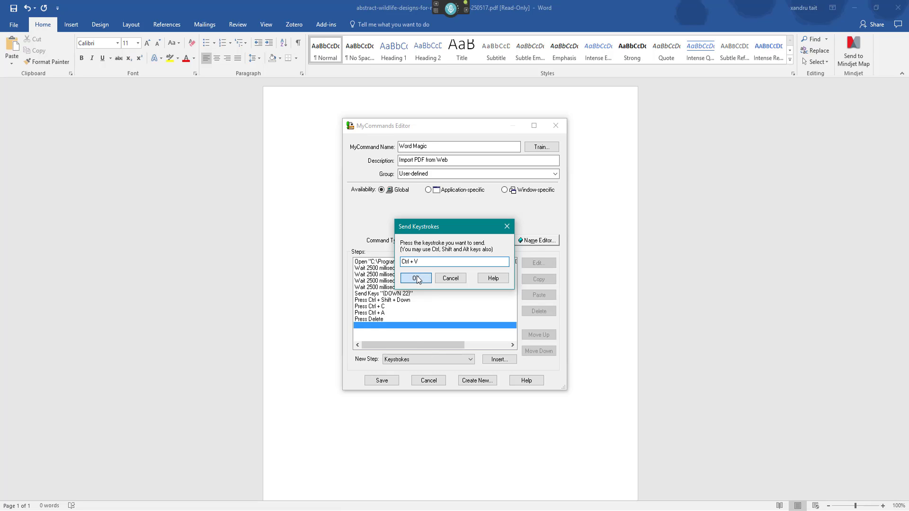
- Append a Keystrokes step that sends Ctrl + A after the paste step and save the Word Magic command
left_click(374, 331)
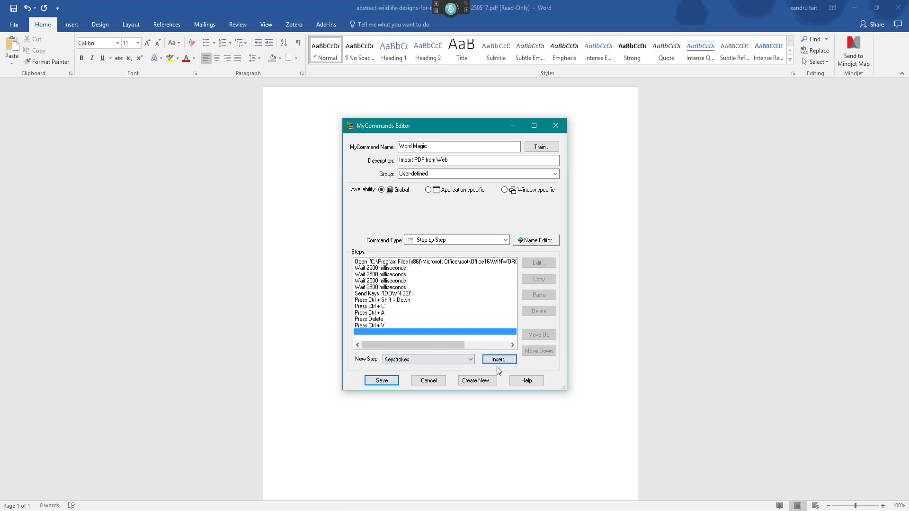
left_click(493, 361)
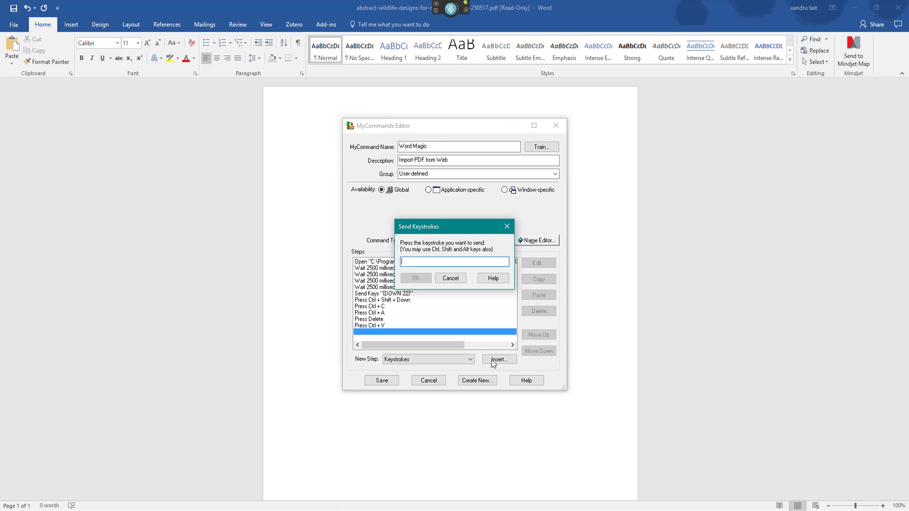
key("ctrl+a")
left_click(407, 279)
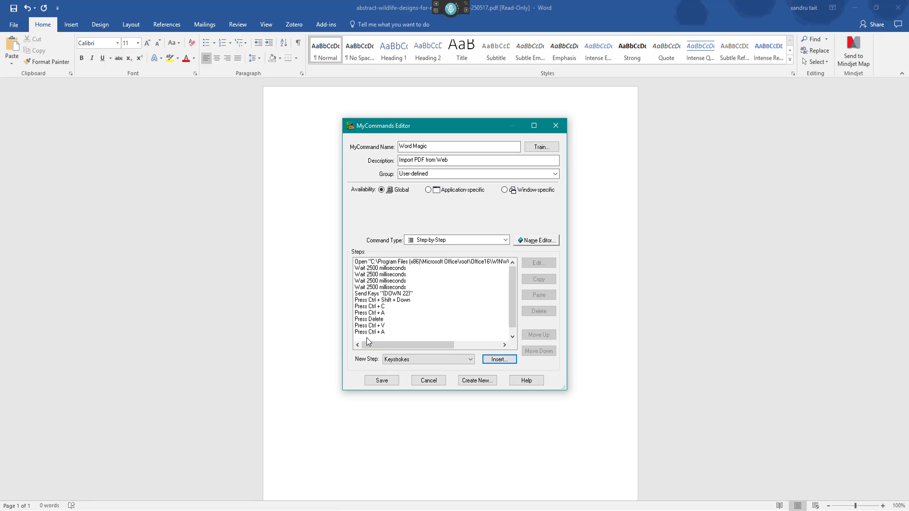
left_click(367, 338)
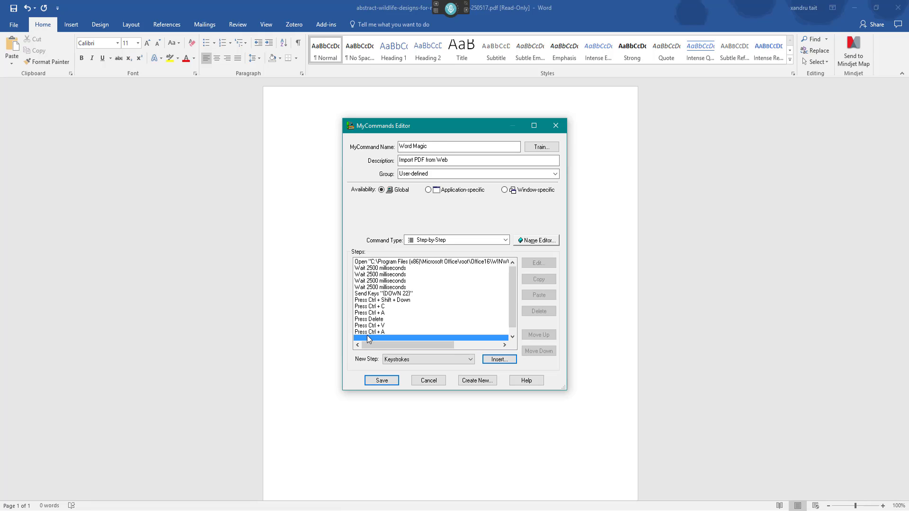
key("Return")
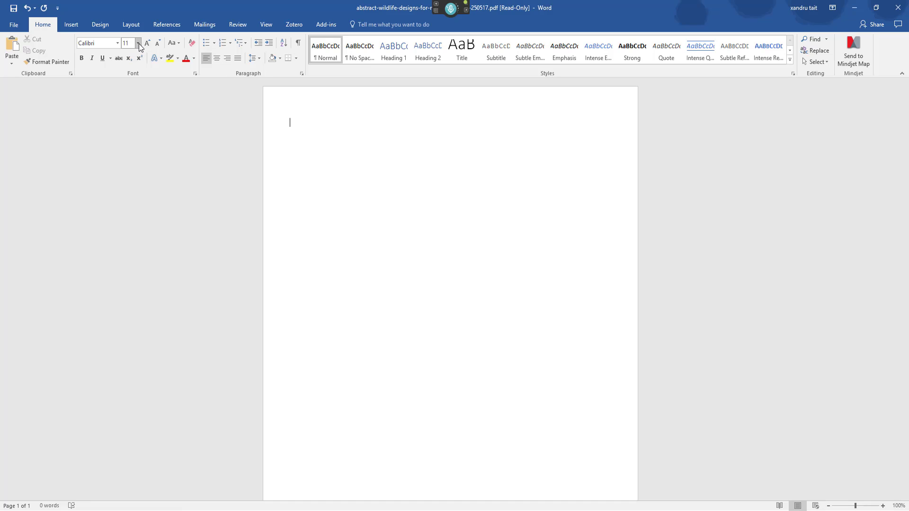
- Try setting the font size to 20 in the Font dialog for the empty document
key("ctrl+shift+p")
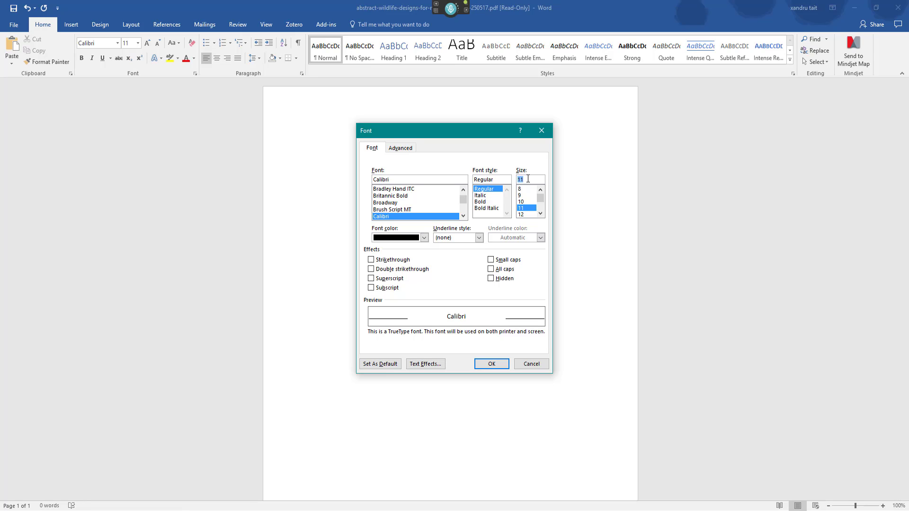
type("20")
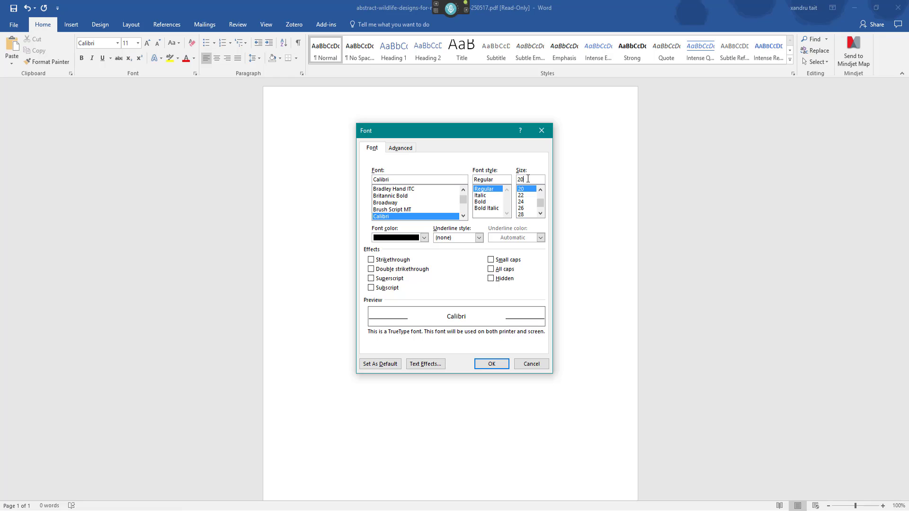
key("Return")
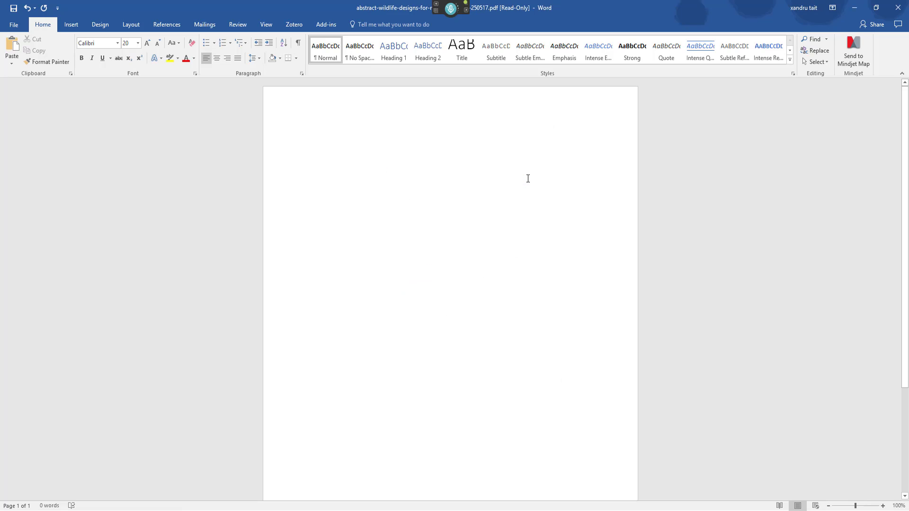
- Undo the font size change and the content deletion, then deselect the document text
left_click(27, 8)
left_click(27, 8)
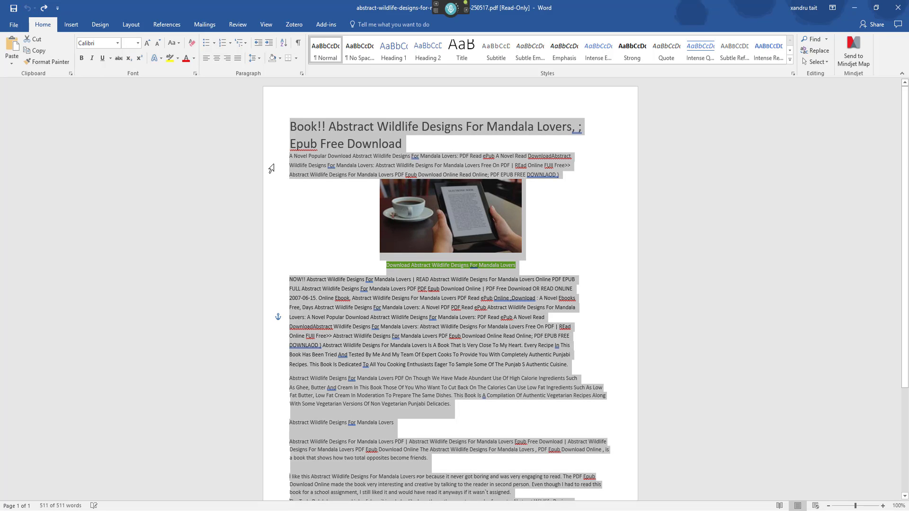
left_click(351, 224)
- Open the Word Magic command for editing and append a Keystrokes step that sends Ctrl + Shift + P
mouse_move(434, 5)
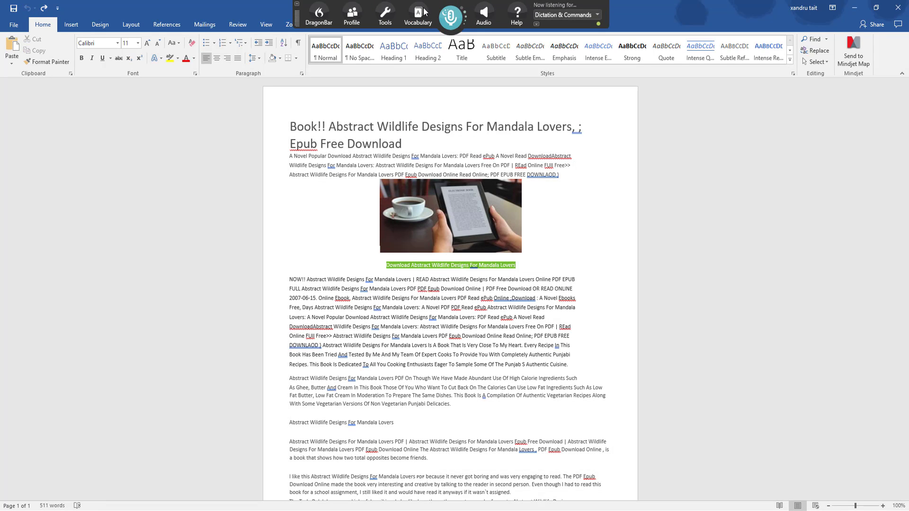
left_click(385, 14)
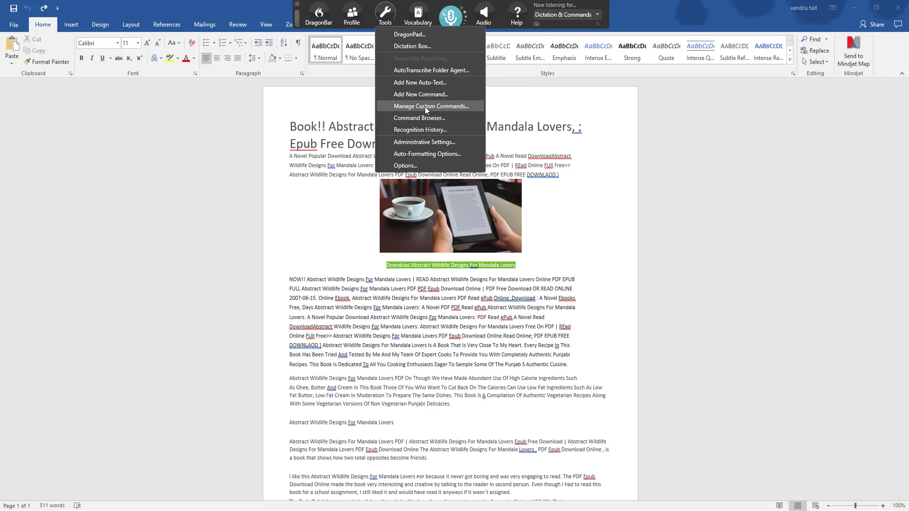
left_click(424, 106)
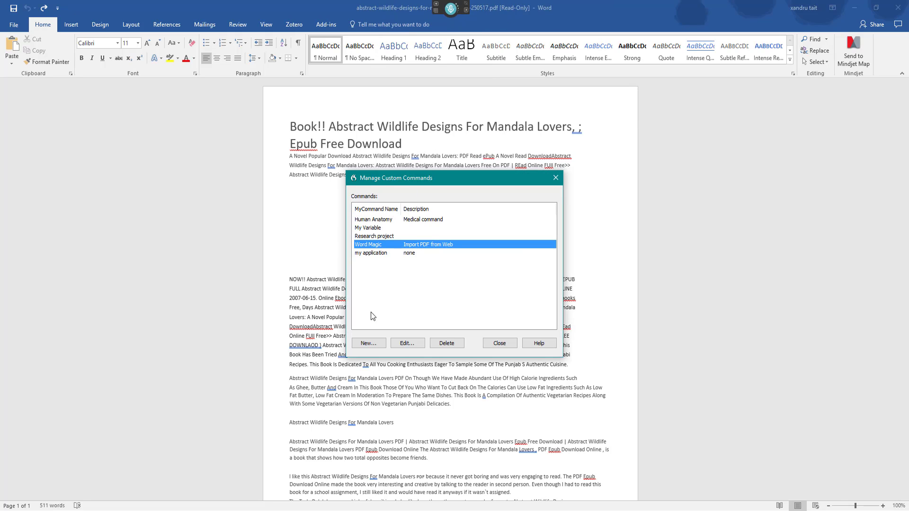
left_click(406, 343)
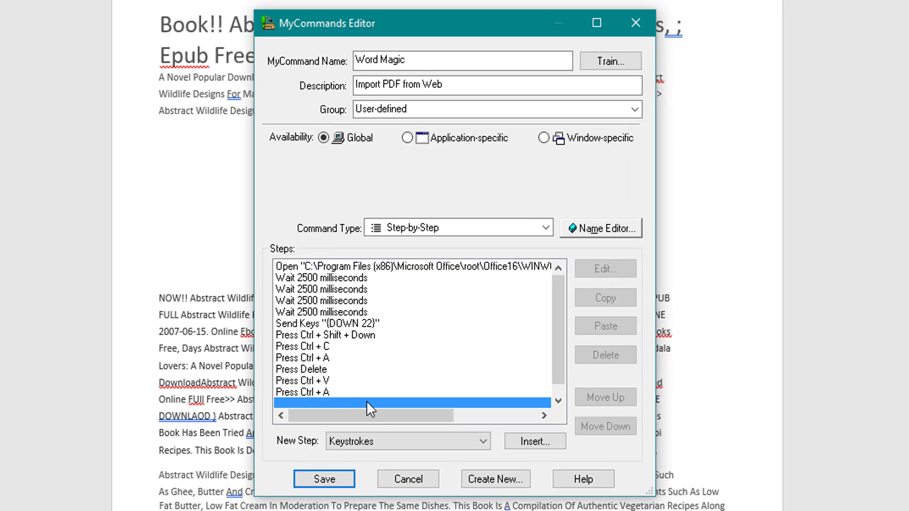
left_click(538, 436)
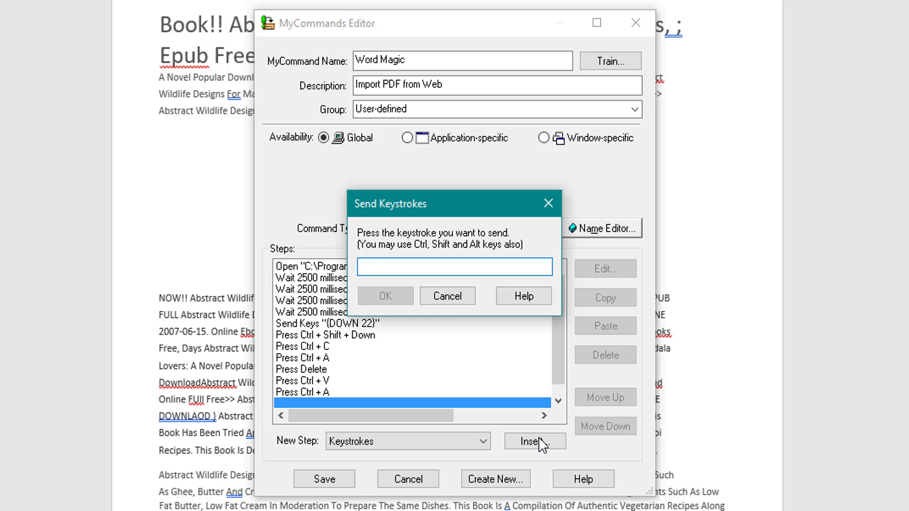
key("ctrl+shift+p")
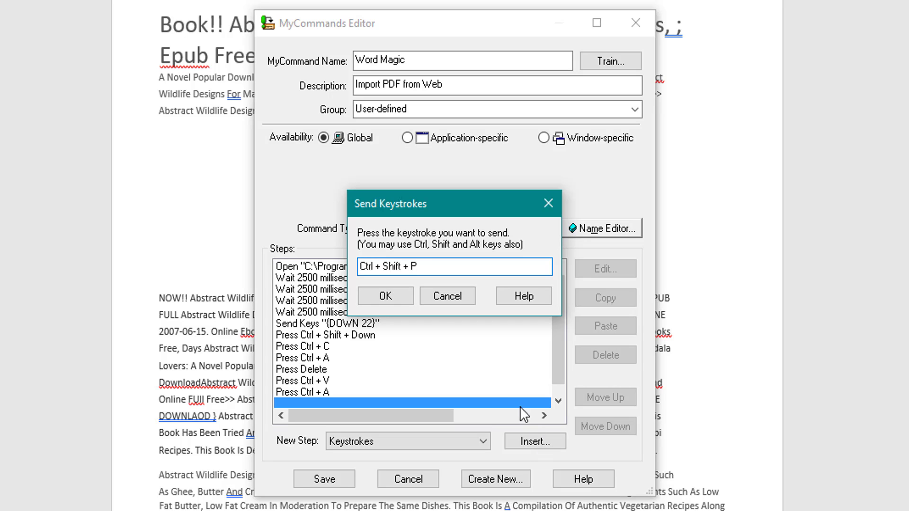
left_click(390, 294)
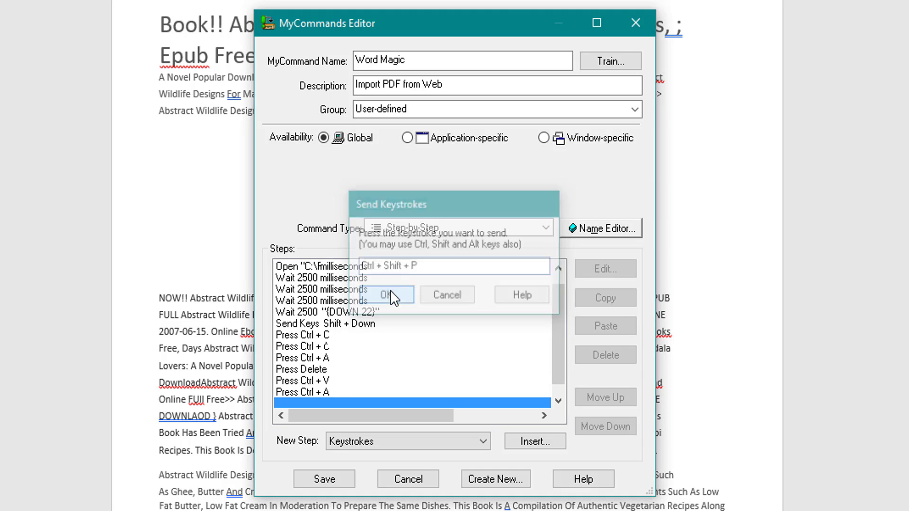
- Append a Type Text step that enters 20 at the end of the step list
left_click(323, 401)
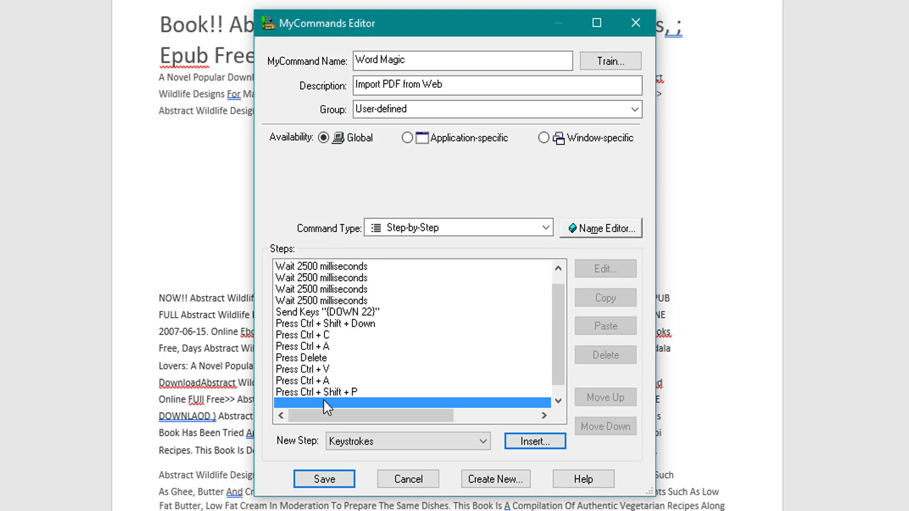
left_click(473, 442)
left_click(402, 492)
left_click(528, 443)
type("20")
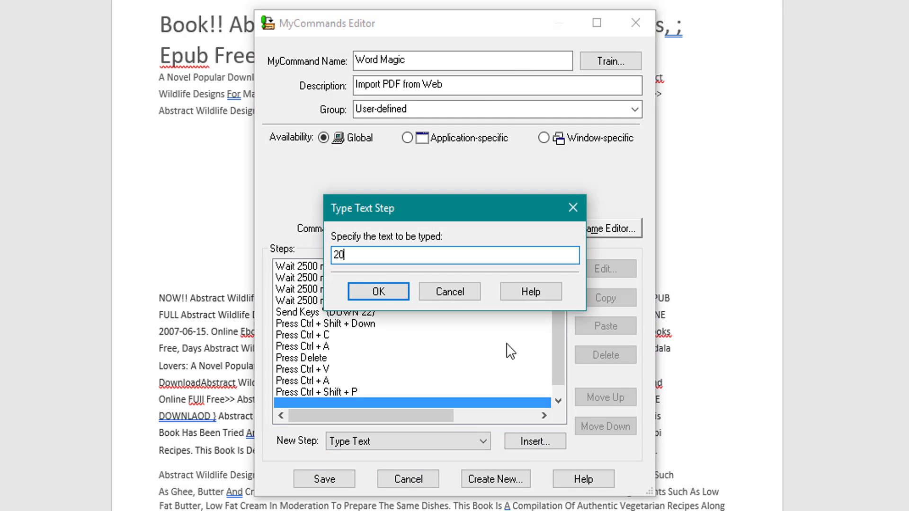
left_click(378, 292)
- Append a final Keystrokes step that sends Enter and save the Word Magic command, closing the custom commands list
left_click(311, 401)
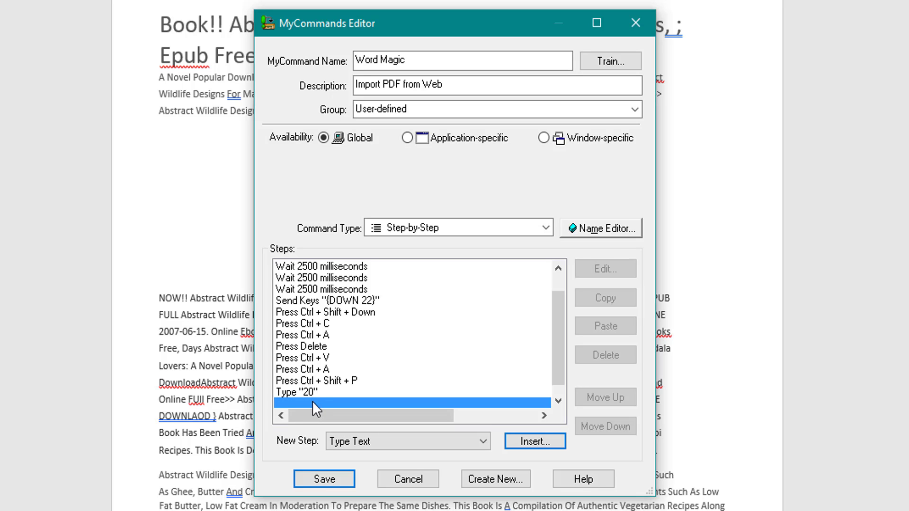
left_click(408, 440)
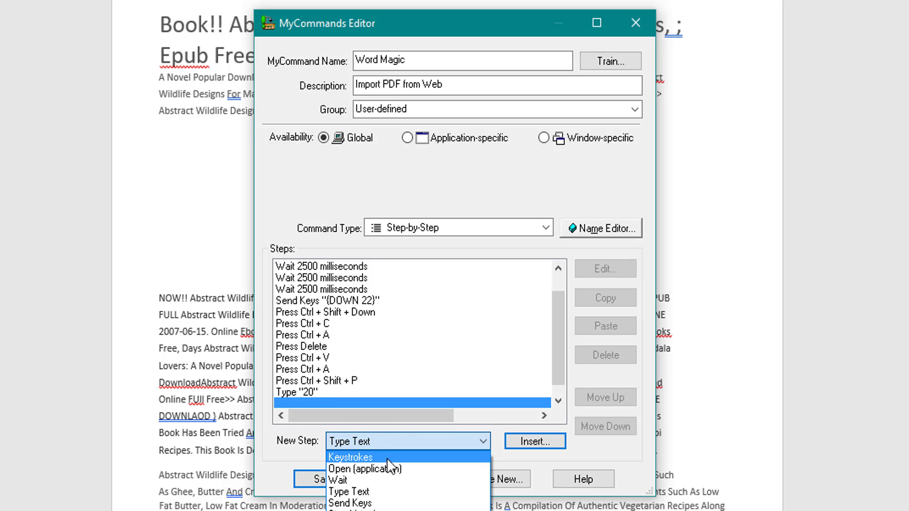
left_click(473, 458)
left_click(526, 442)
key("Return")
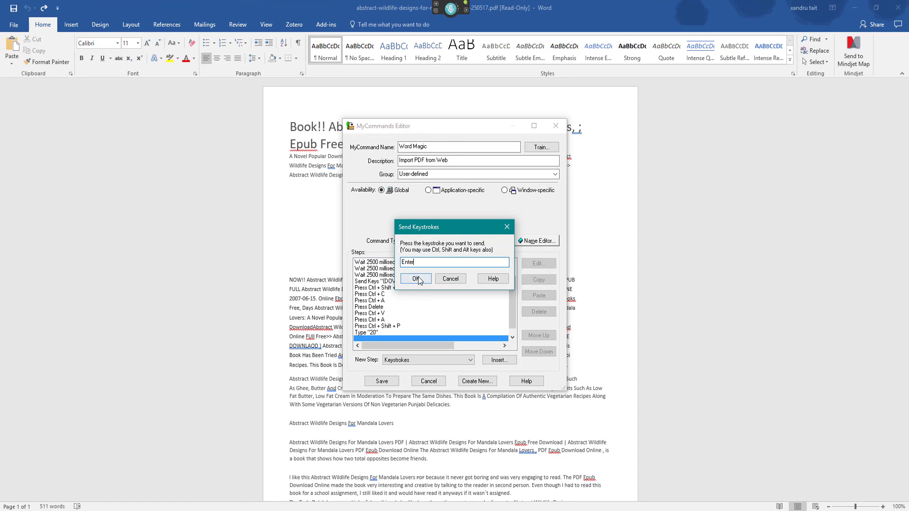
left_click(416, 279)
left_click(382, 381)
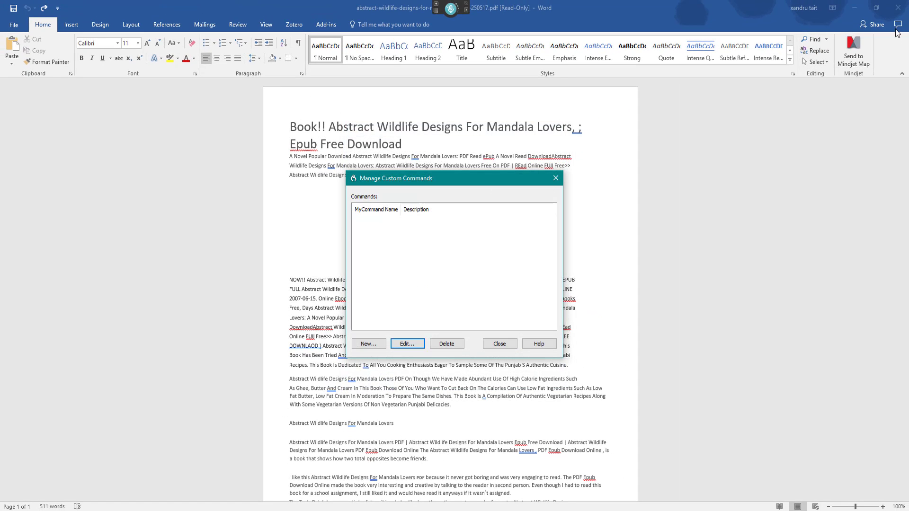
left_click(556, 178)
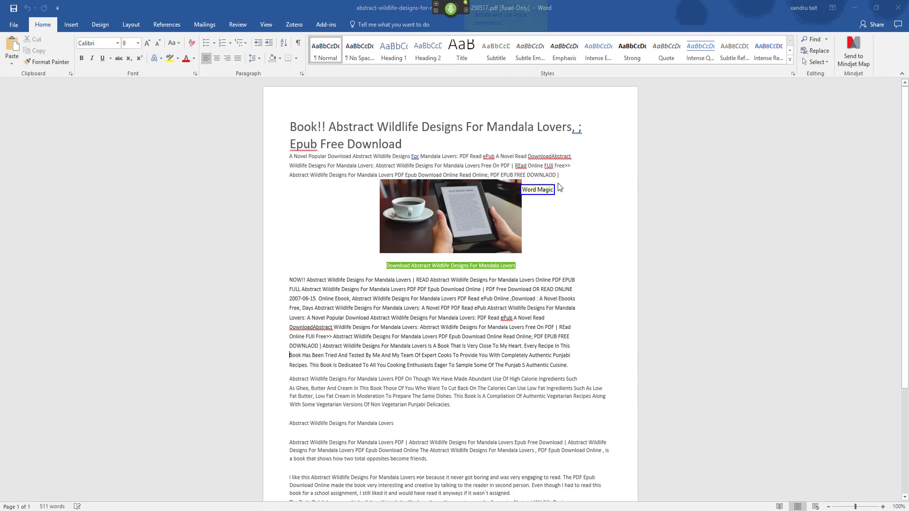
- Copy the paragraph about two opposites becoming friends and replace the entire document content with it
key("ctrl+shift+Down")
key("ctrl+c")
key("ctrl+a")
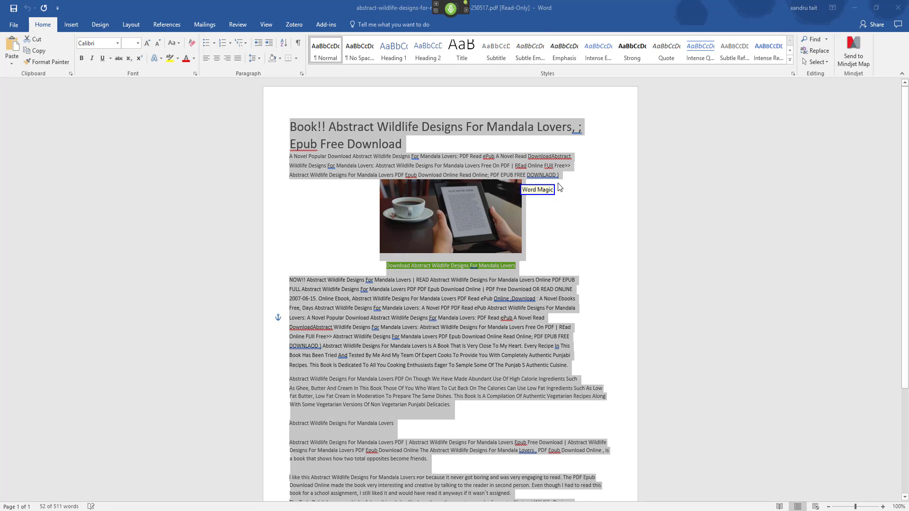
key("Delete")
key("ctrl+v")
- Set the font size of the whole pasted paragraph to 20 and deselect the text
key("ctrl+a")
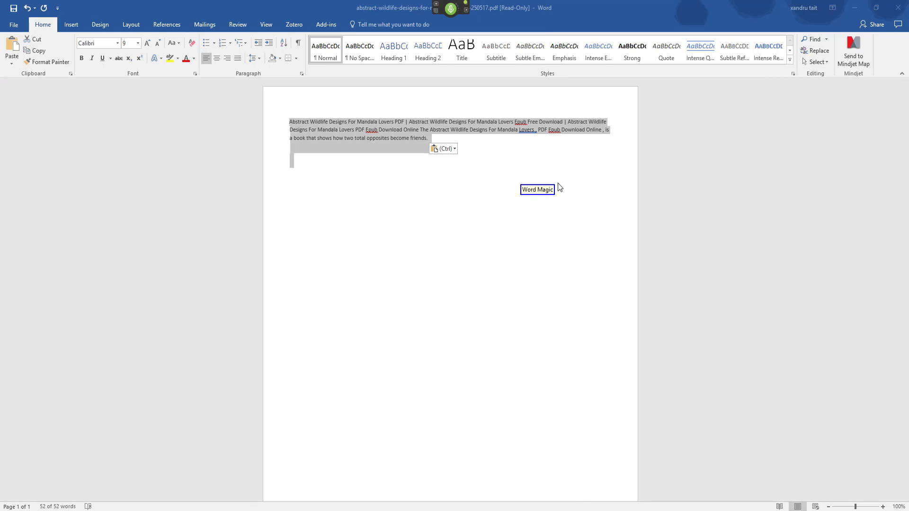
key("ctrl+d")
type("20")
key("Return")
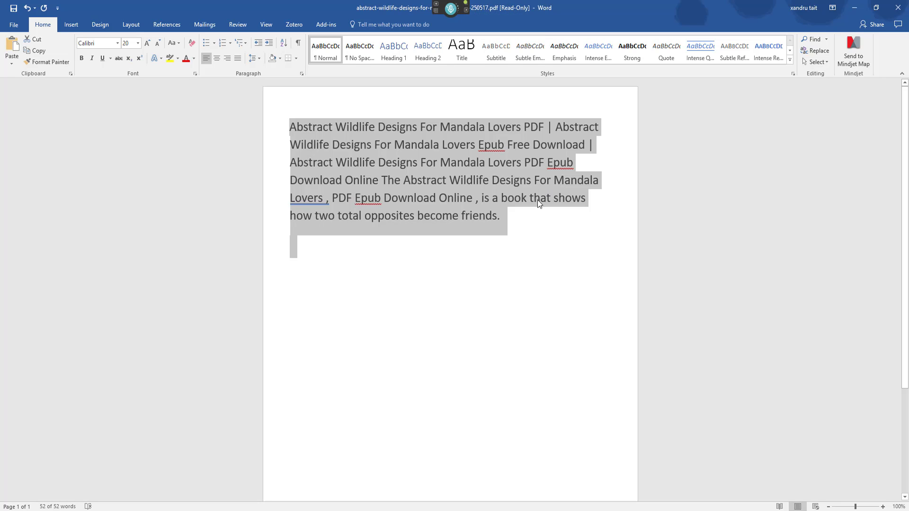
left_click(523, 226)
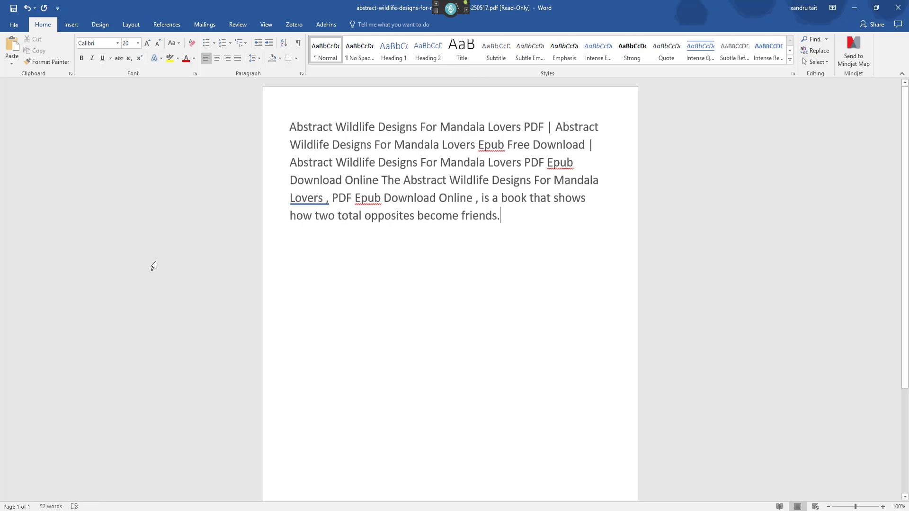
- Check the key tips leading to the Text Highlight Color palette, and close the palette without choosing a colour
left_click_drag(523, 229, 289, 124)
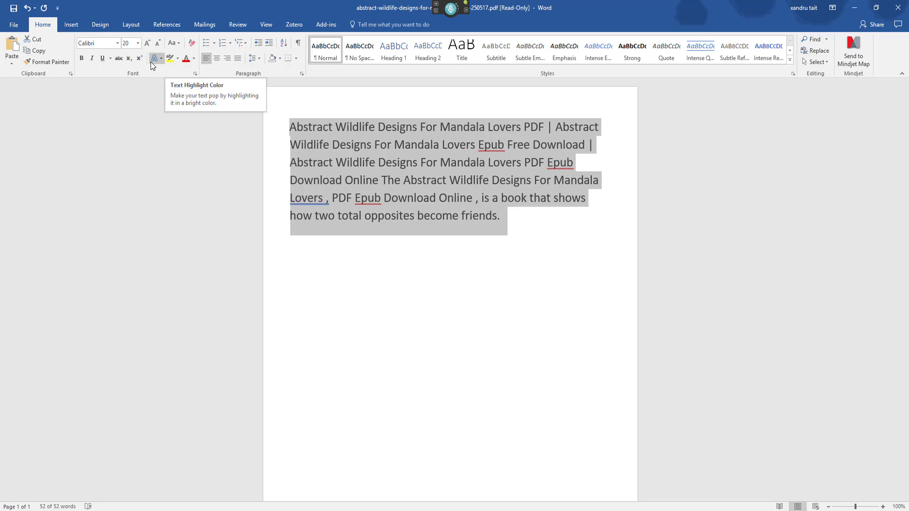
left_click(346, 273)
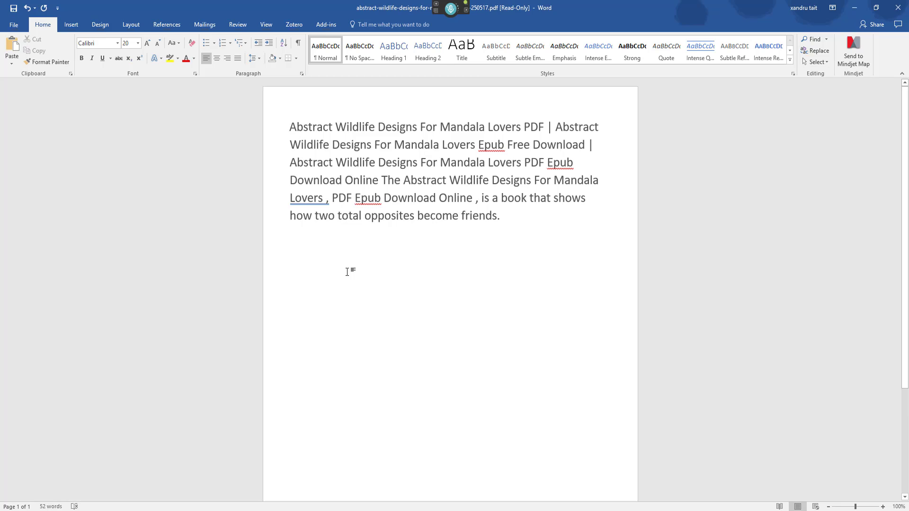
left_click(520, 185)
key("alt")
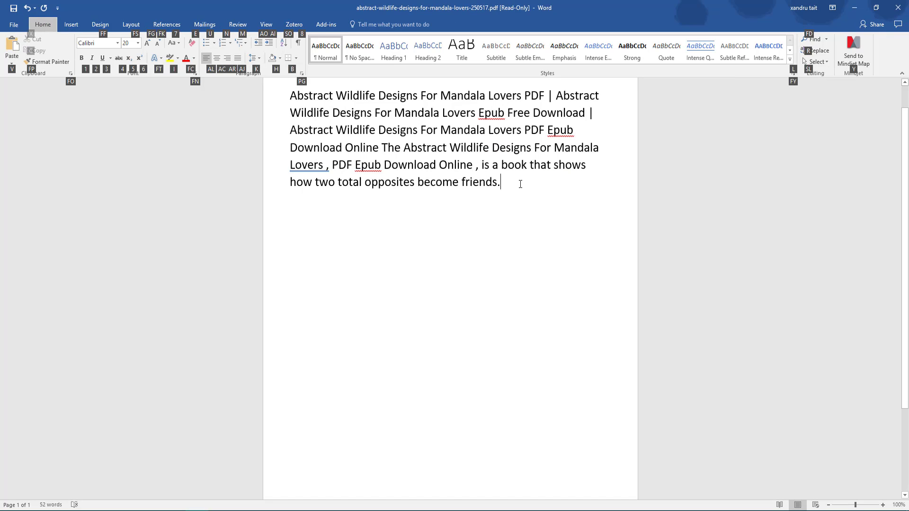
key("i")
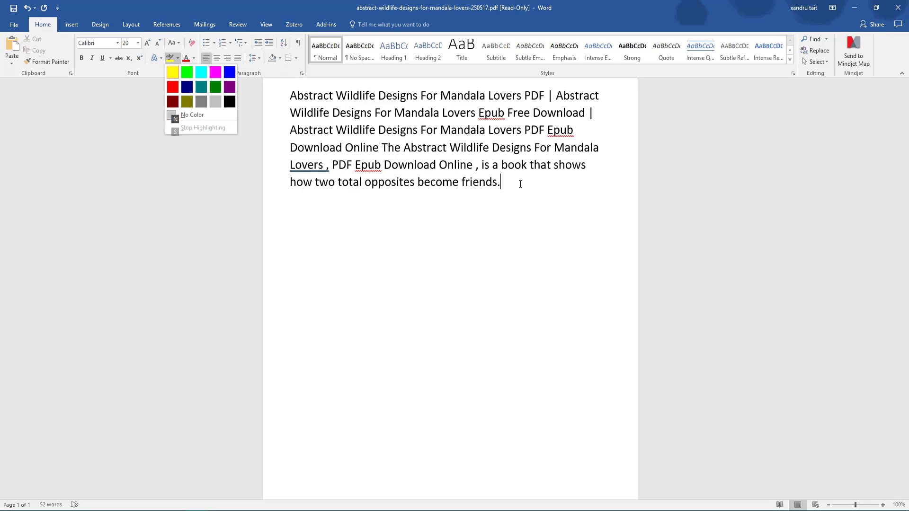
key("Escape")
key("Down")
- Open the Word Magic command for editing from Dragon's list of custom commands
mouse_move(443, 6)
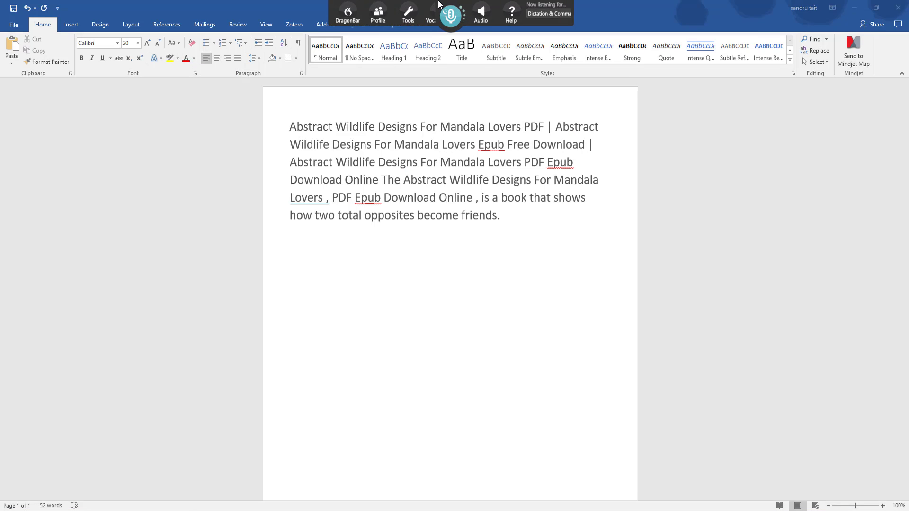
left_click(381, 16)
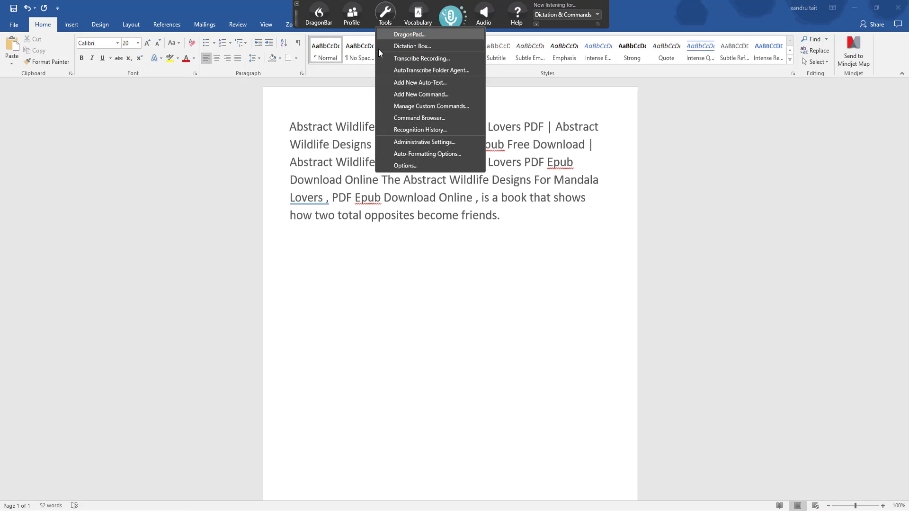
left_click(393, 102)
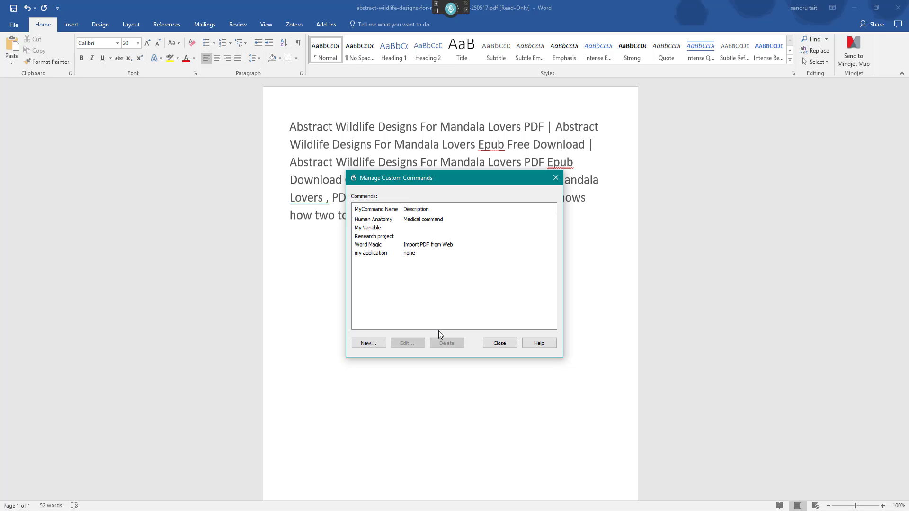
double_click(401, 244)
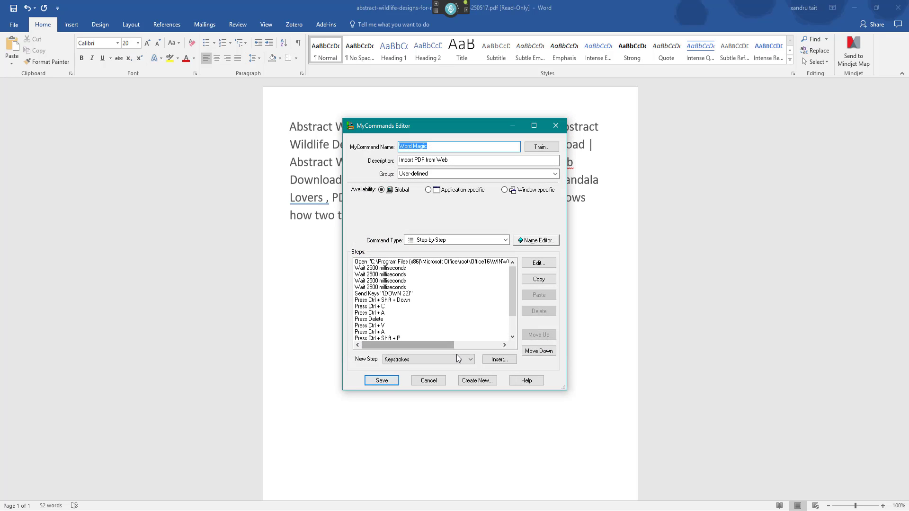
- Append a Keystrokes step that sends Ctrl + A at the end of the Word Magic step list
left_click_drag(510, 287, 481, 325)
left_click(365, 332)
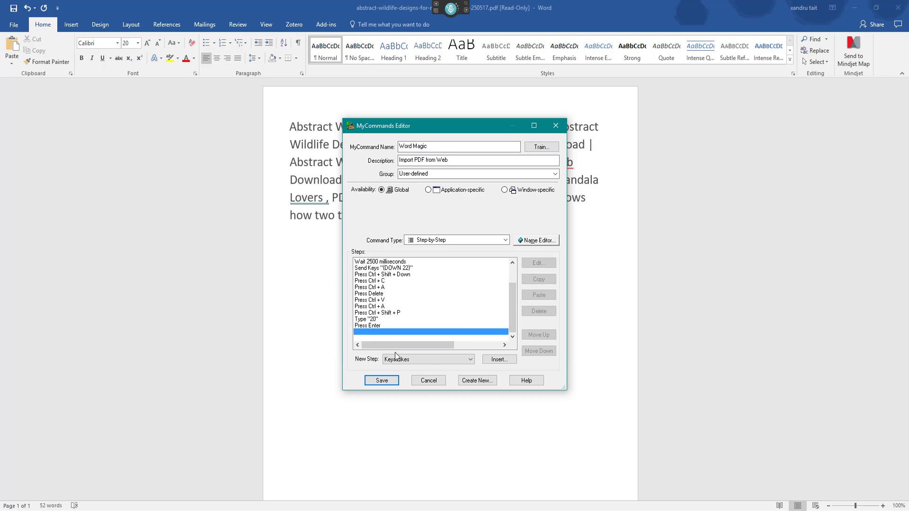
left_click(491, 360)
key("ctrl")
key("ctrl+a")
left_click(416, 280)
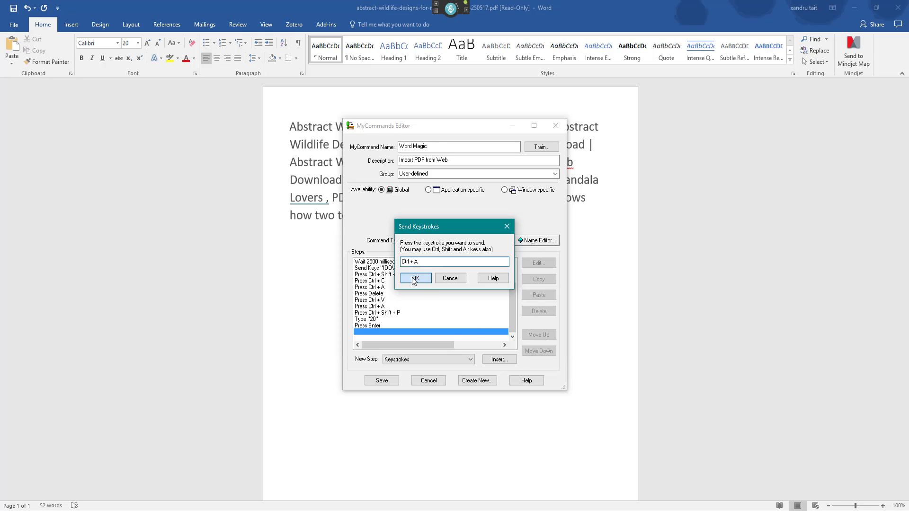
- Append a Keystrokes step that sends Alt + H after the last Ctrl + A step
left_click(375, 338)
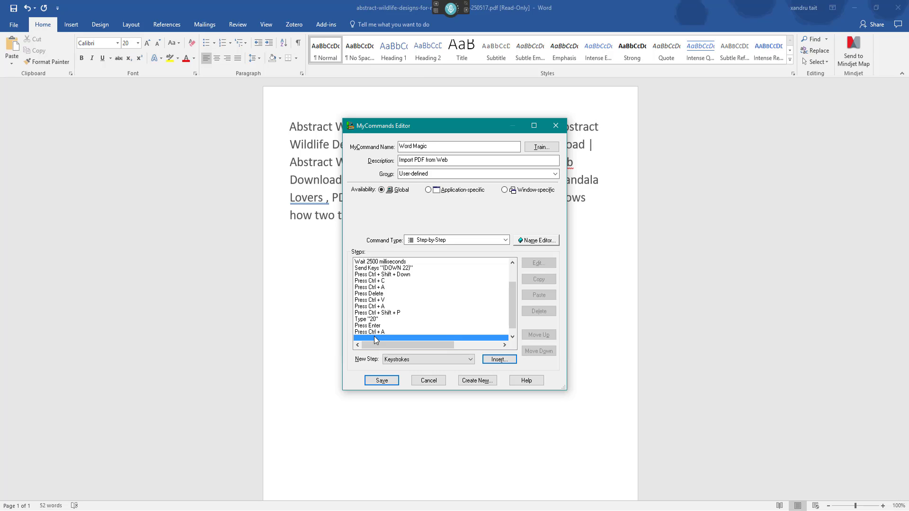
left_click(498, 358)
key("alt+h")
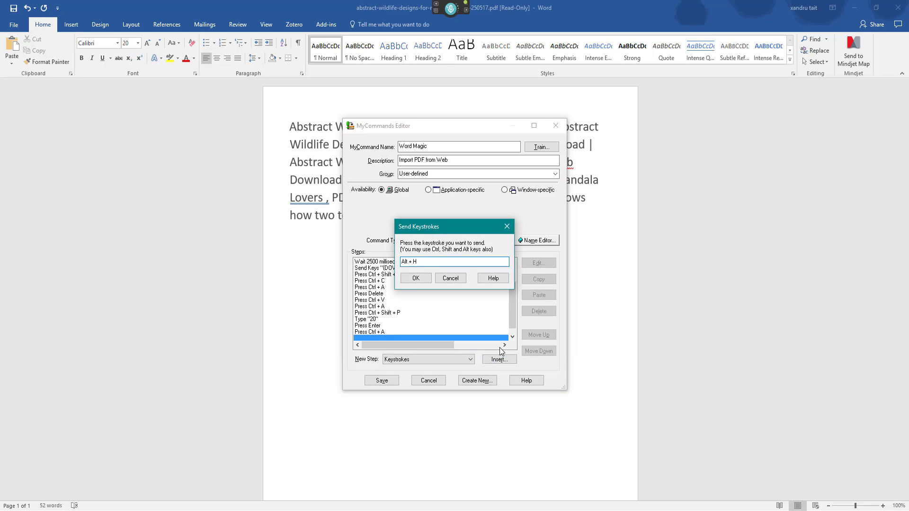
left_click(413, 280)
- Switch to the Word document to check the Home ribbon's key tip for text highlighting, and return to the command editor
left_click(304, 288)
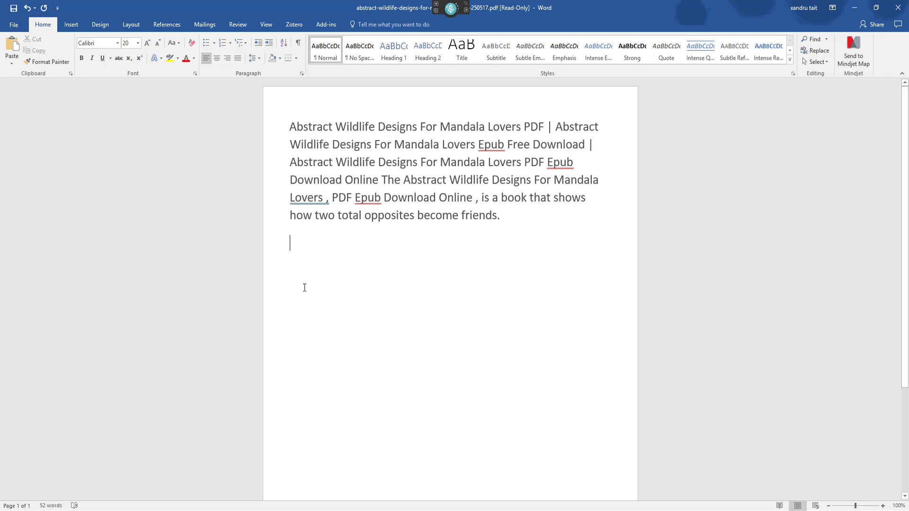
key("alt+h")
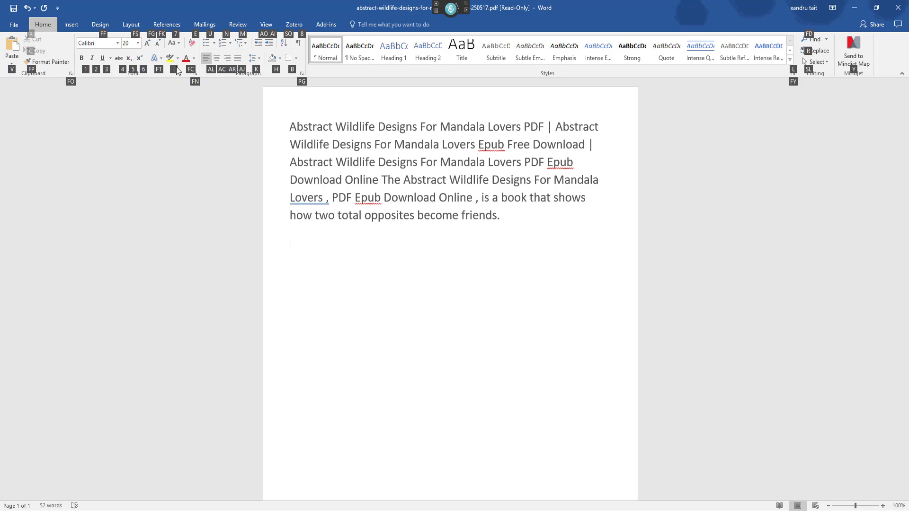
key("alt+Tab")
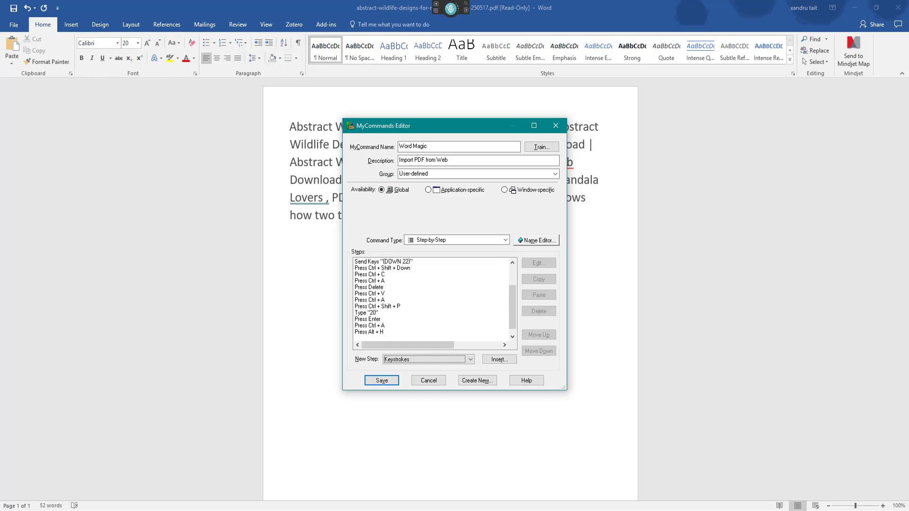
- Append a Type Text step that enters I after the Alt + H step
left_click(436, 361)
left_click(401, 388)
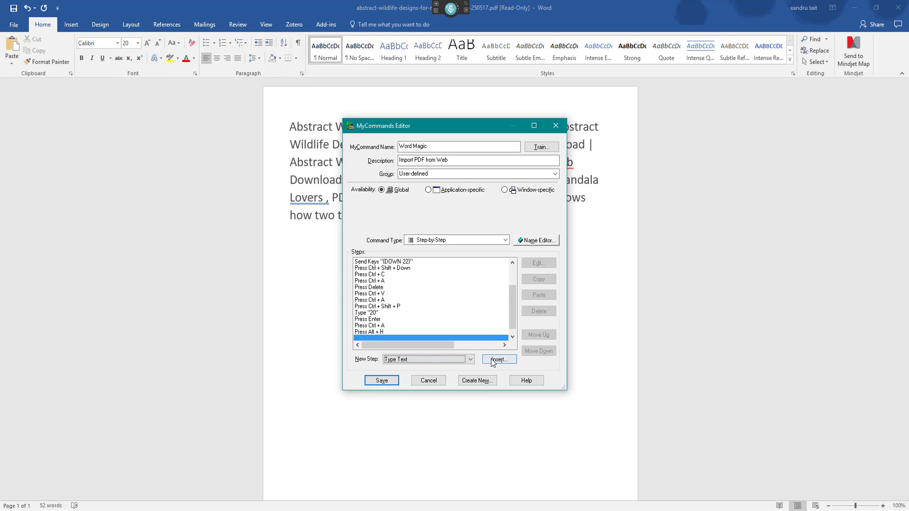
left_click(499, 359)
type("I")
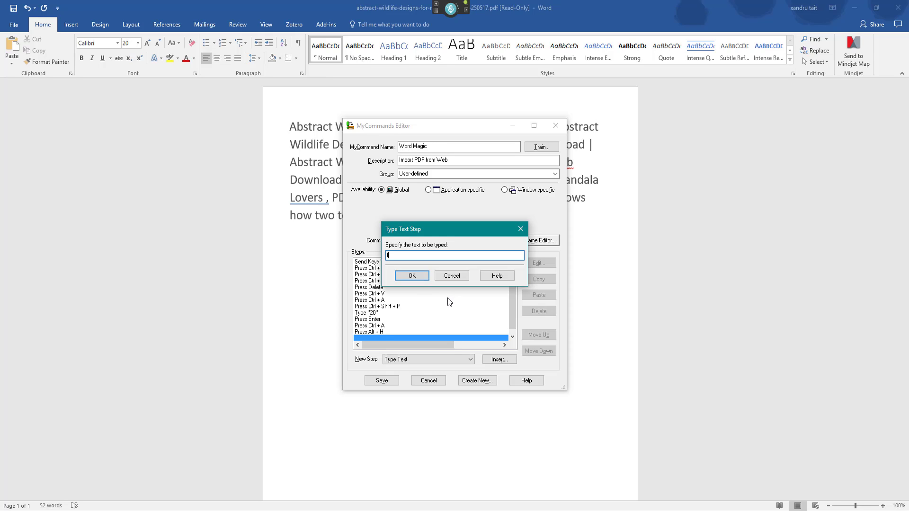
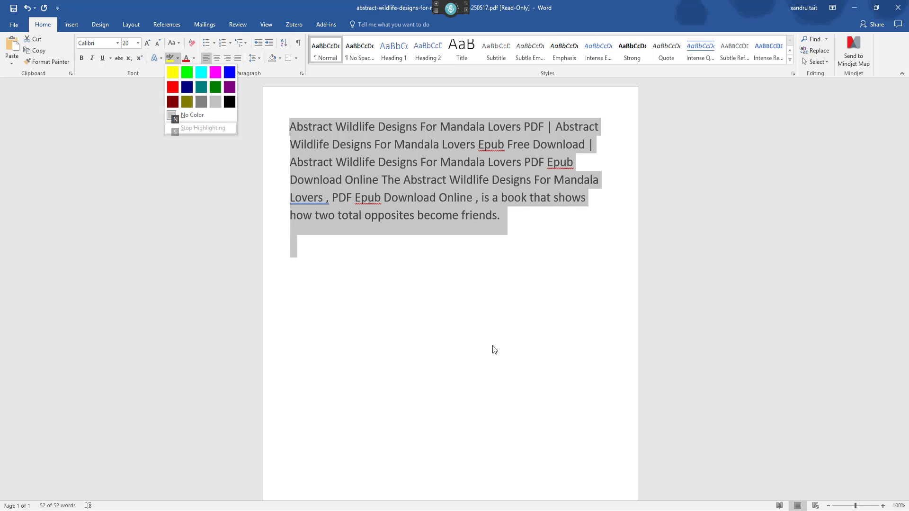
- Preview the highlight colours on the selected paragraph to work out how many moves from the palette's start reach red
key("Down")
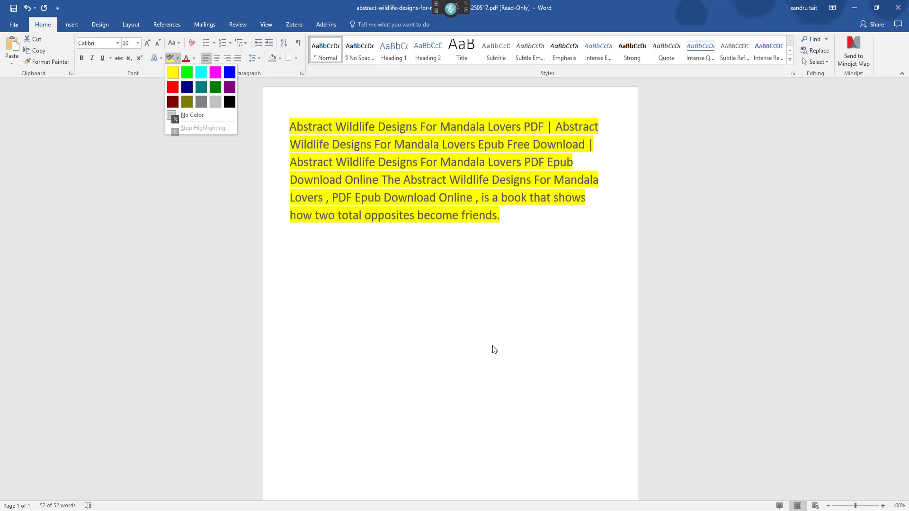
key("Down")
key("Up")
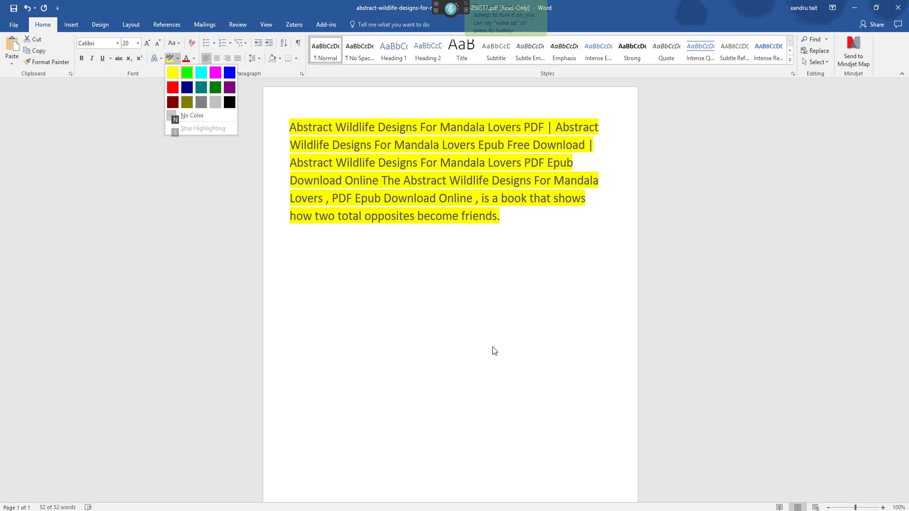
key("Right")
key("Right")
key("Right")
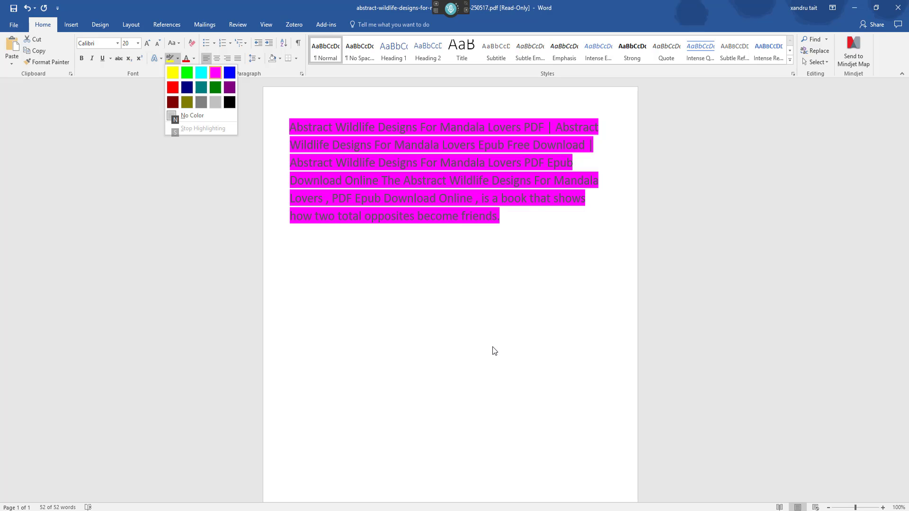
key("Left")
key("Left")
key("Left")
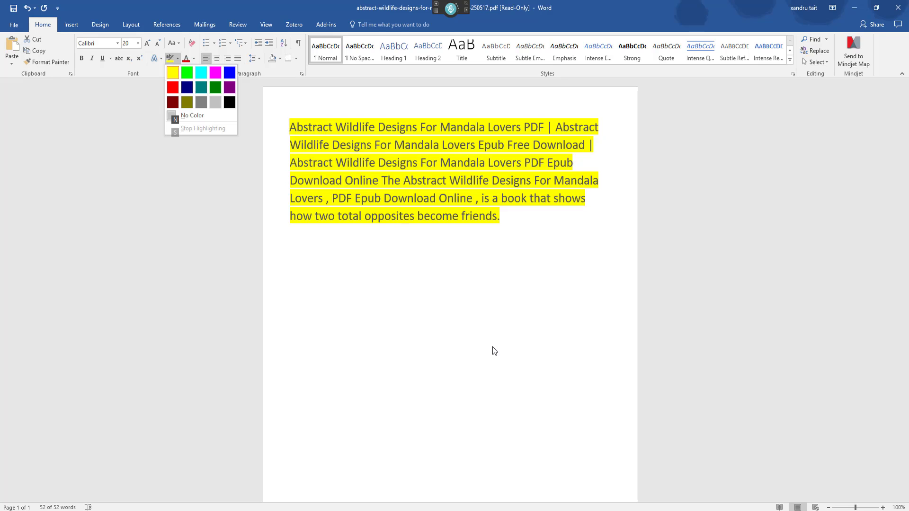
key("Up")
key("Down")
key("Right")
key("Right")
key("Right")
key("Right")
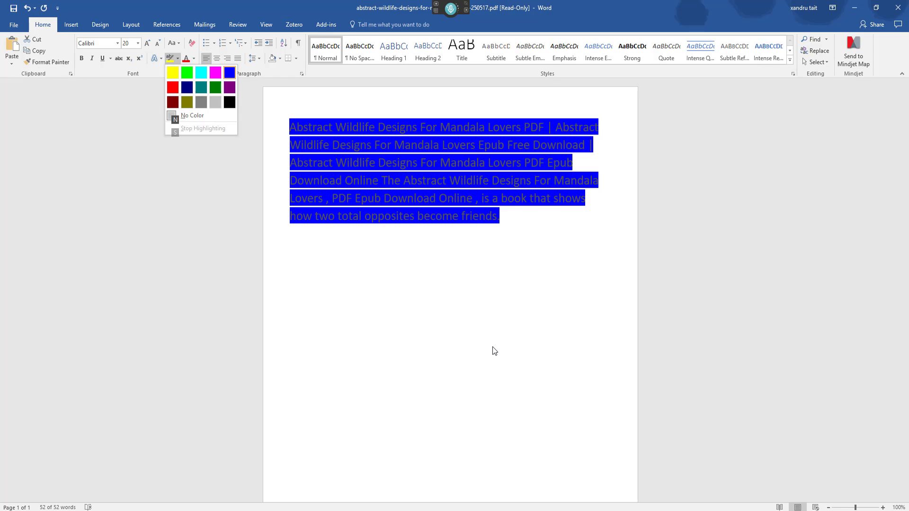
key("Left")
key("Left")
key("Left")
key("Left")
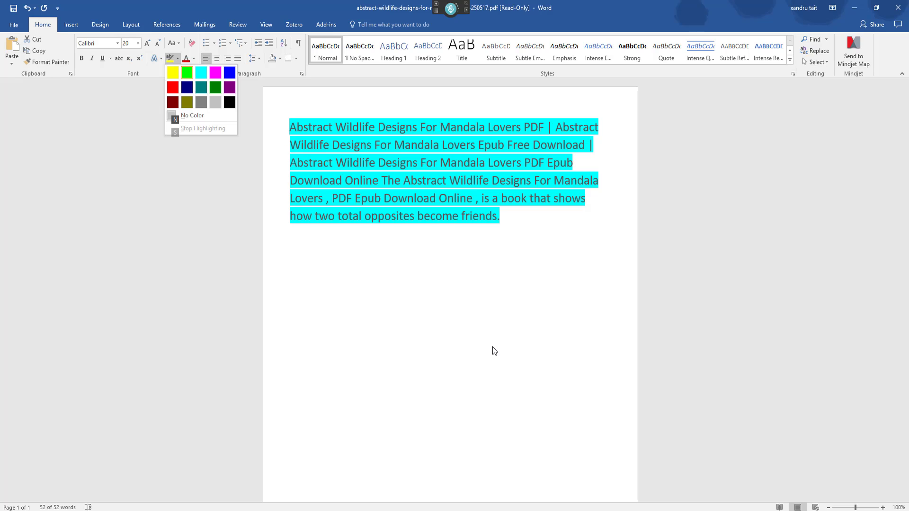
key("Down")
key("Down")
key("Right")
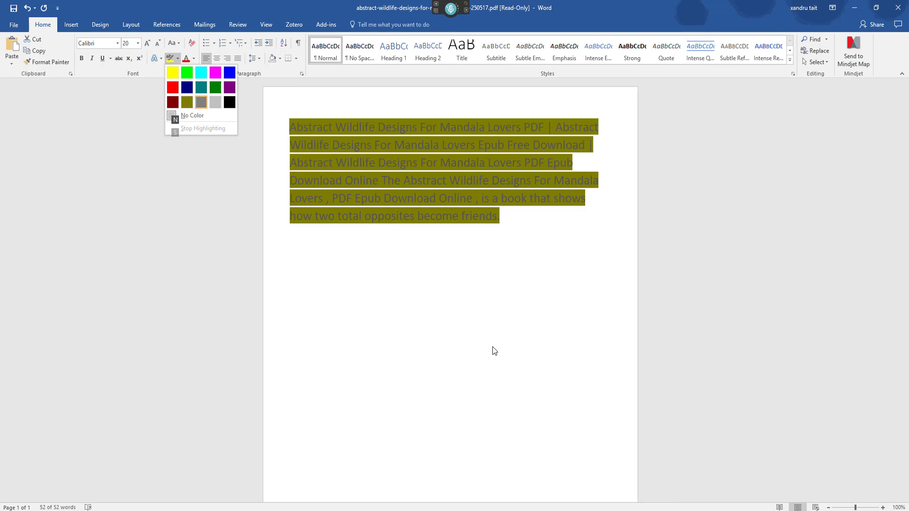
key("Right")
key("Left")
key("Left")
key("Up")
key("Up")
key("Up")
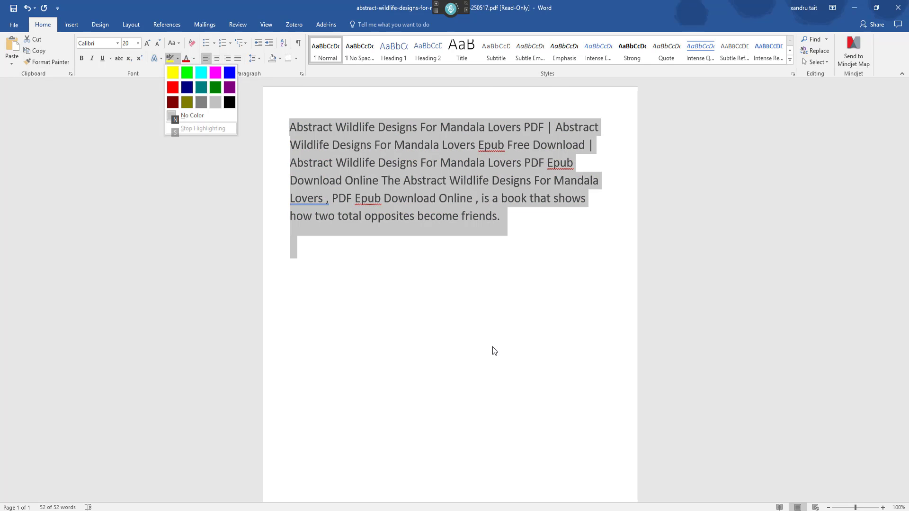
key("Down")
key("Down")
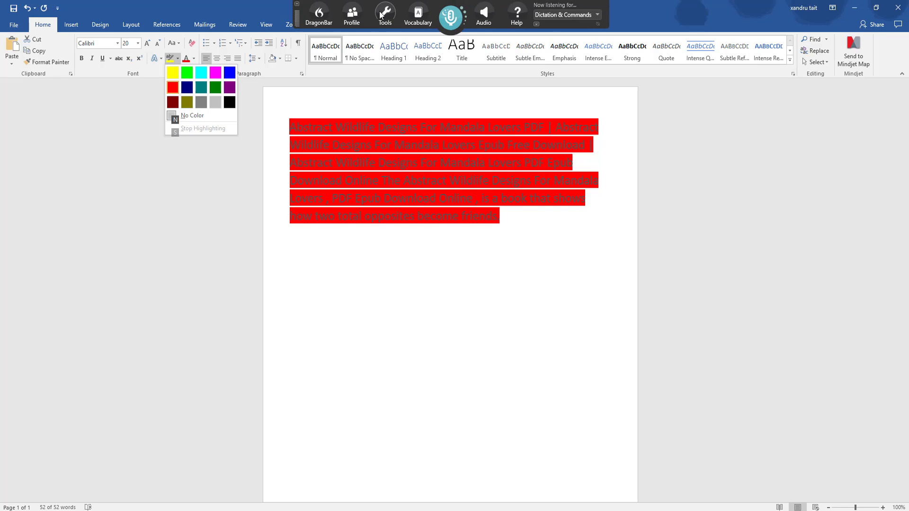
- Reopen the Word Magic command for editing from the list of custom commands
left_click(384, 15)
left_click(394, 105)
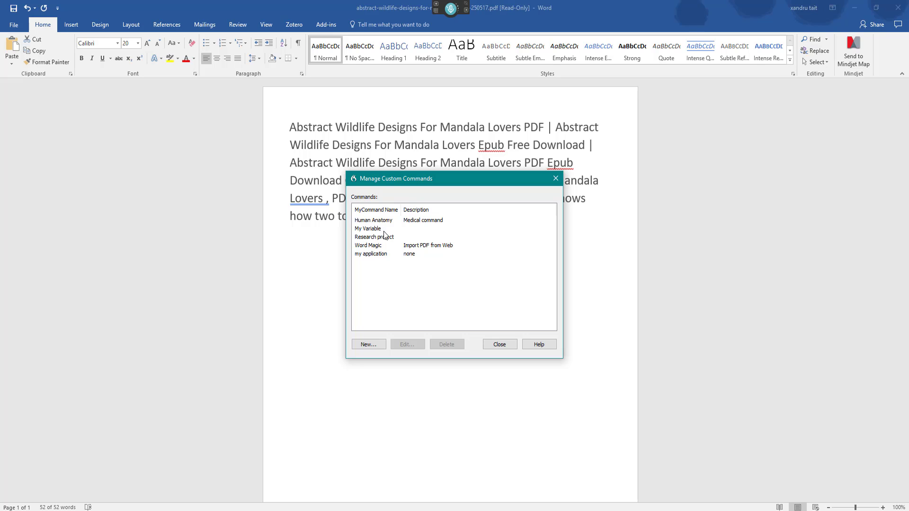
left_click(379, 245)
double_click(380, 245)
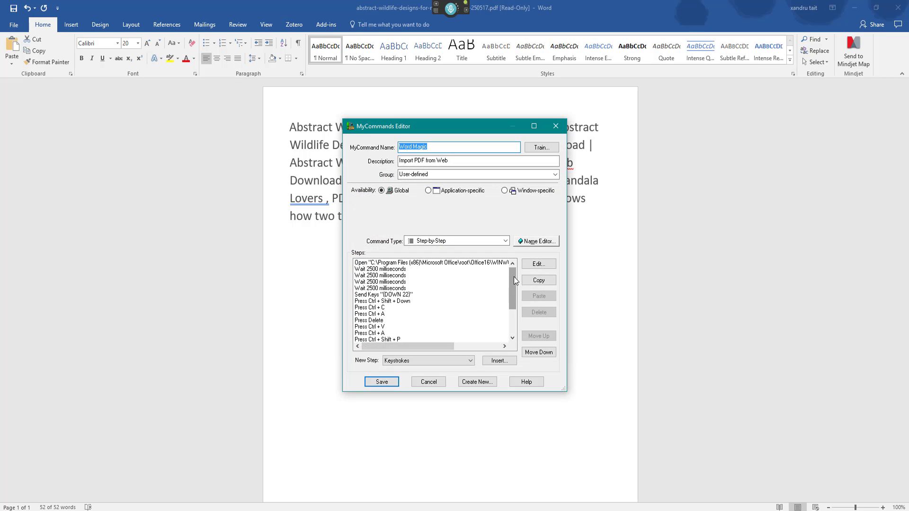
- Append a Send Keys step with the key sequence {DOWN 2} after the last Type Text step and select the empty line following it
scroll(513, 276, "down", 3)
left_click(372, 334)
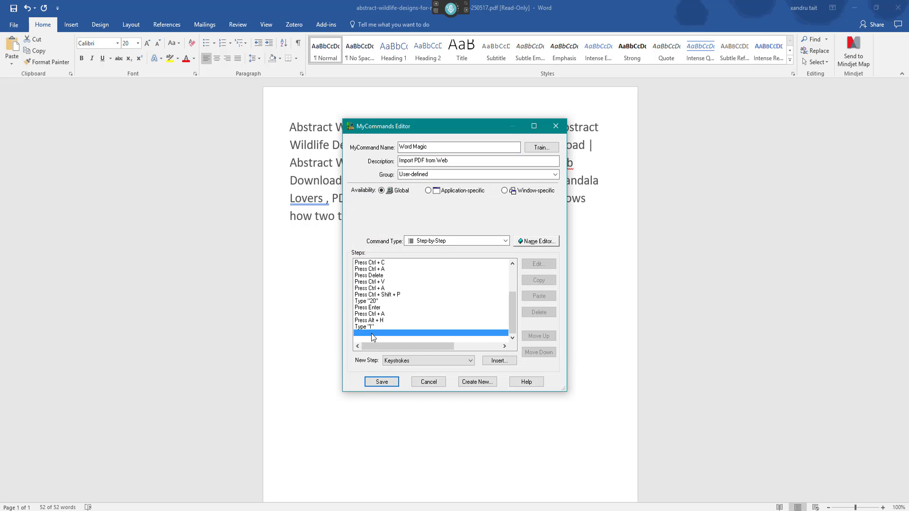
left_click(442, 360)
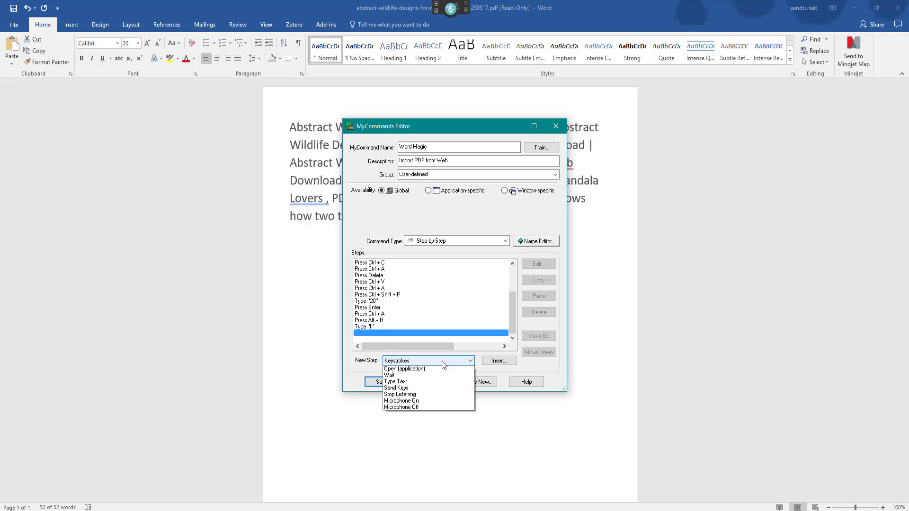
left_click(403, 396)
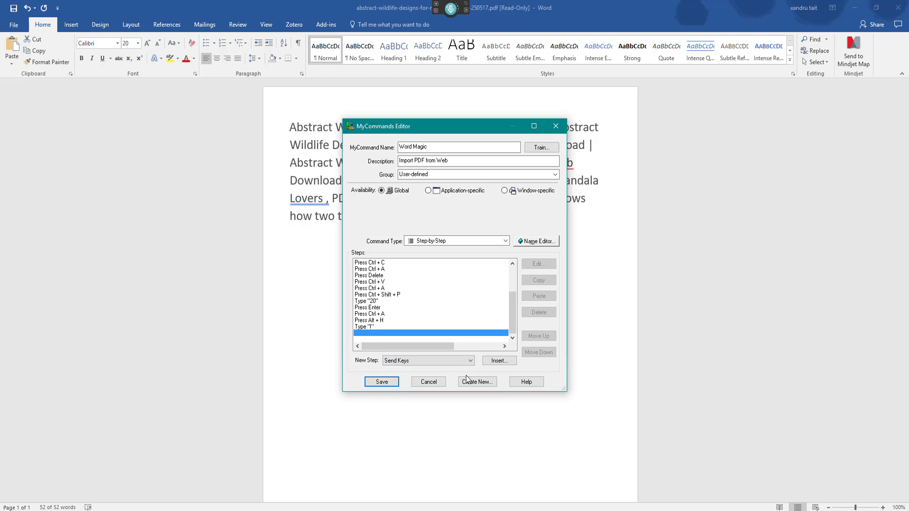
left_click(501, 361)
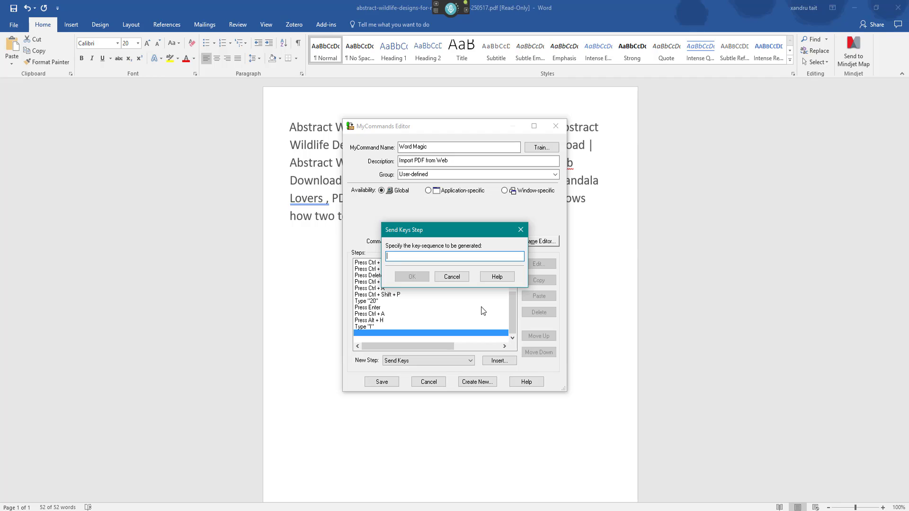
type("{DOWN 2}")
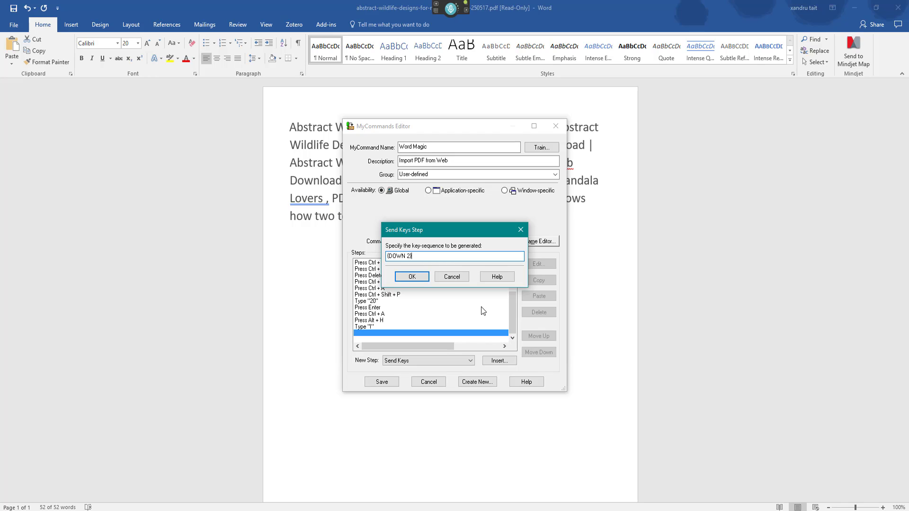
left_click(412, 277)
left_click(419, 338)
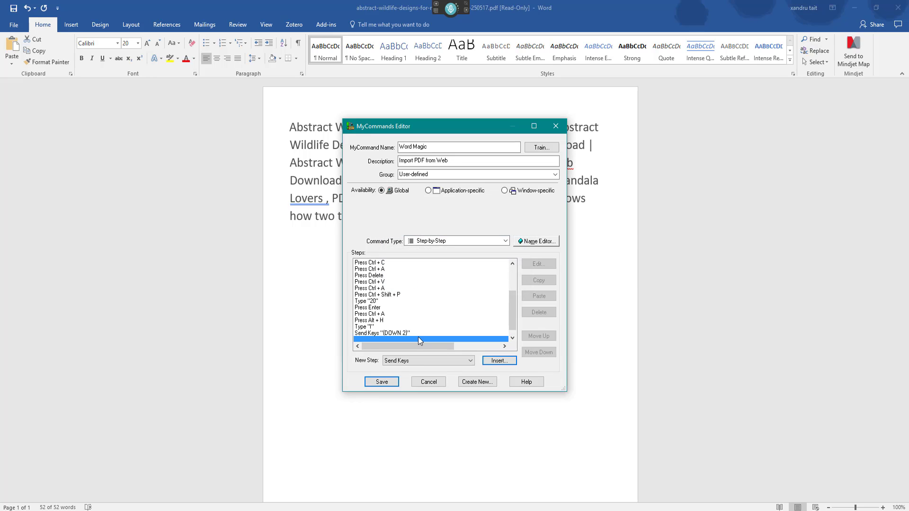
- Append a Keystrokes step that sends Enter after the Send Keys {DOWN 2} step
left_click(426, 360)
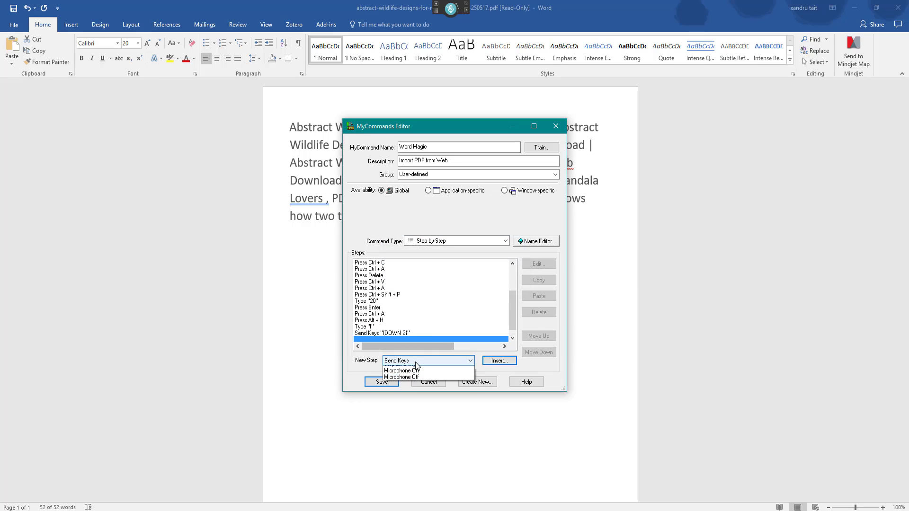
left_click(442, 378)
left_click(488, 363)
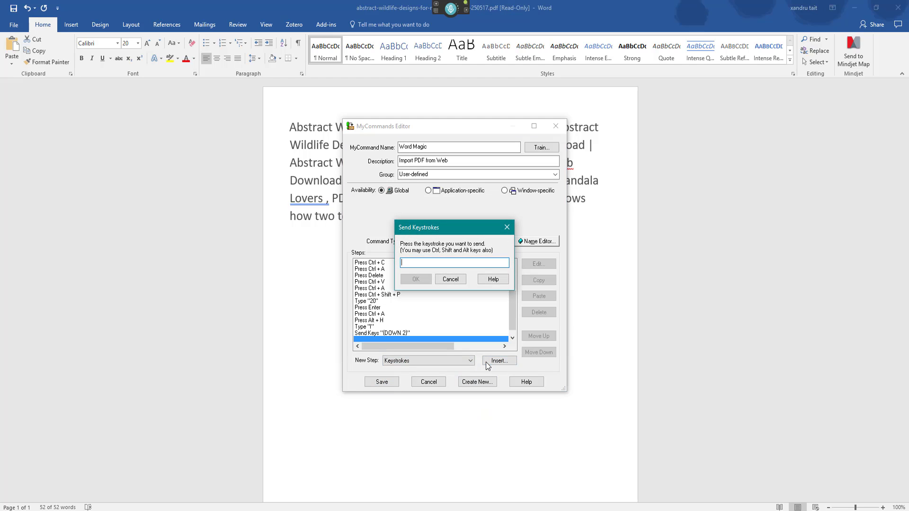
key("Return")
left_click(416, 279)
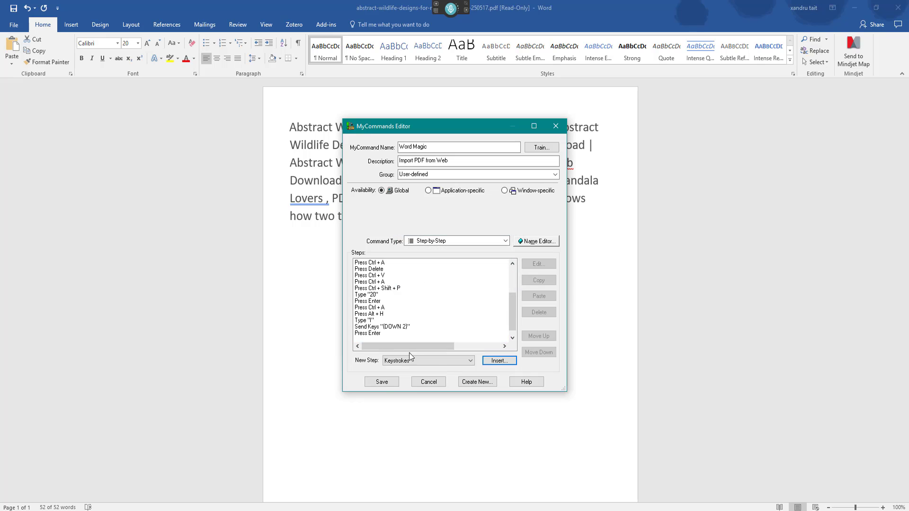
- Save the Word Magic command, close the custom commands list and close the Word document without saving its changes
left_click(382, 382)
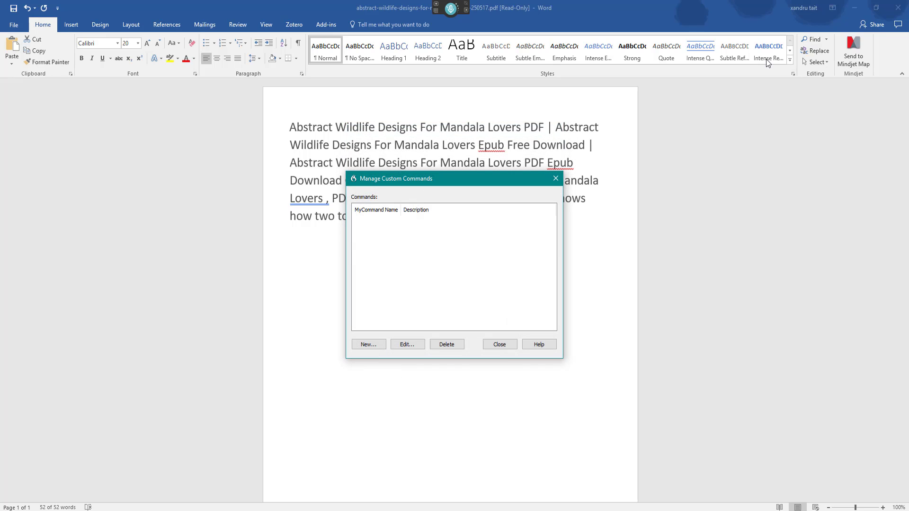
left_click(499, 345)
left_click(898, 8)
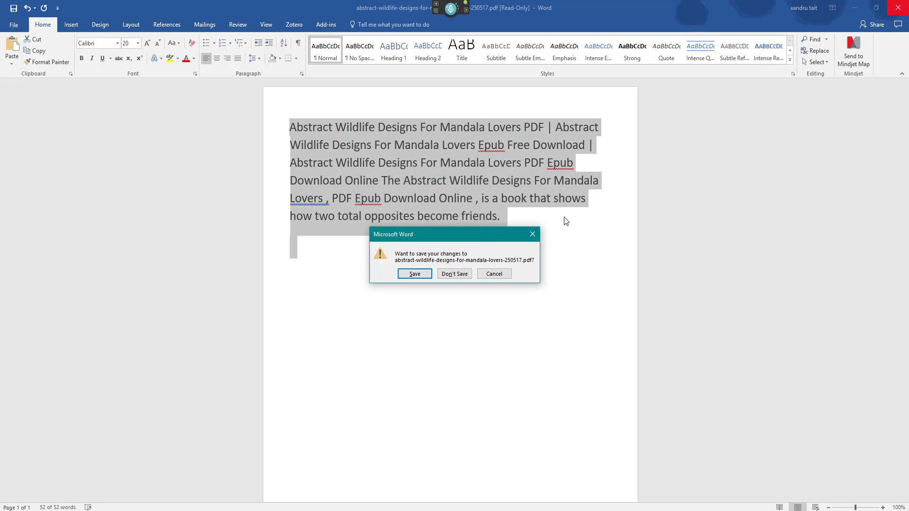
left_click(440, 274)
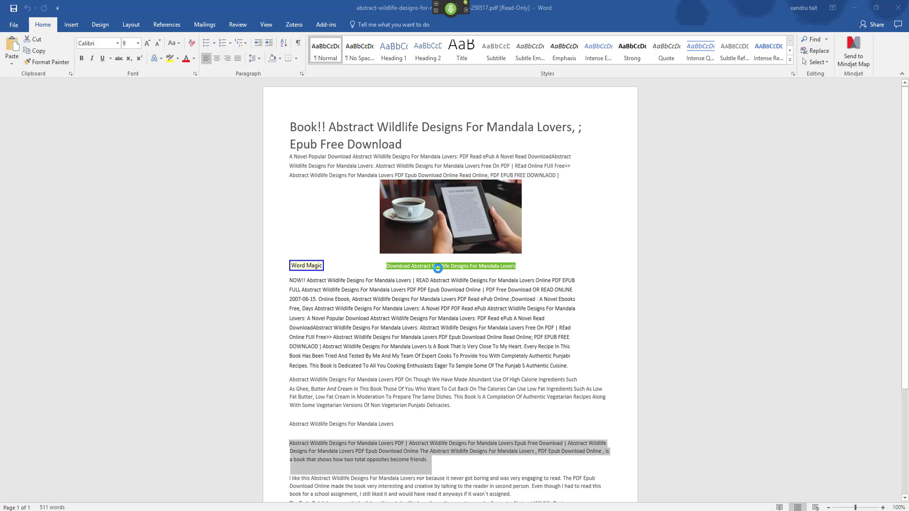
- Test Word Magic on the reopened PDF: replace the whole document with the copied paragraph and set its font size to 20
key("ctrl+a")
key("Delete")
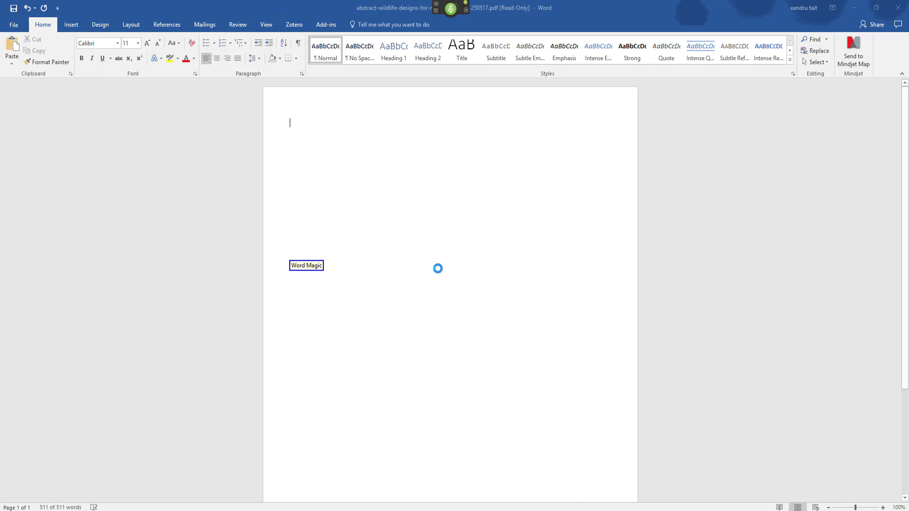
type("Abstract Wildlife Designs For Mandala Lovers PDF | Abstract Wildlife Designs For Mandala Lovers Epub Free Download | Abstract Wildlife Designs For Mandala Lovers PDF Epub Download Online The Abstract Wildlife Designs For Mandala Lovers , PDF Epub Download Online , is a book that shows how two total opposites become friends.")
key("ctrl+a")
key("ctrl+d")
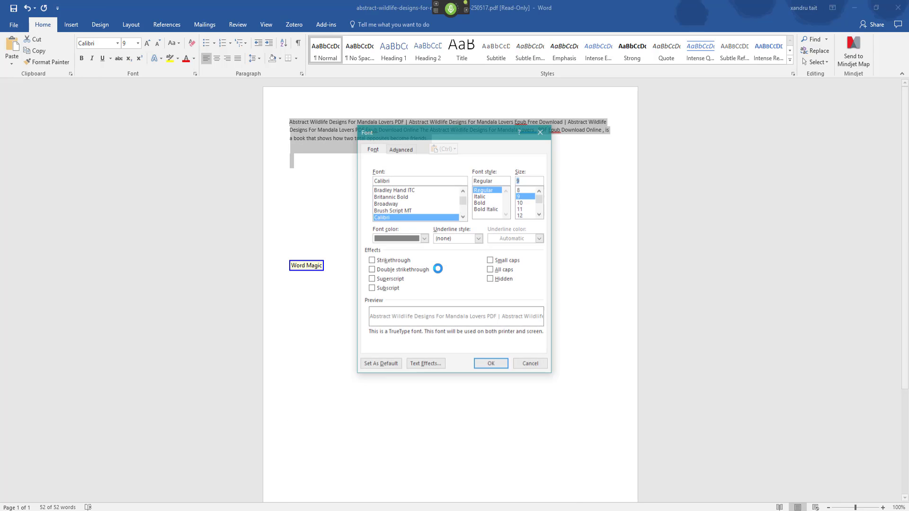
type("20")
key("Return")
- Highlight the whole paragraph in dark red
key("alt+h")
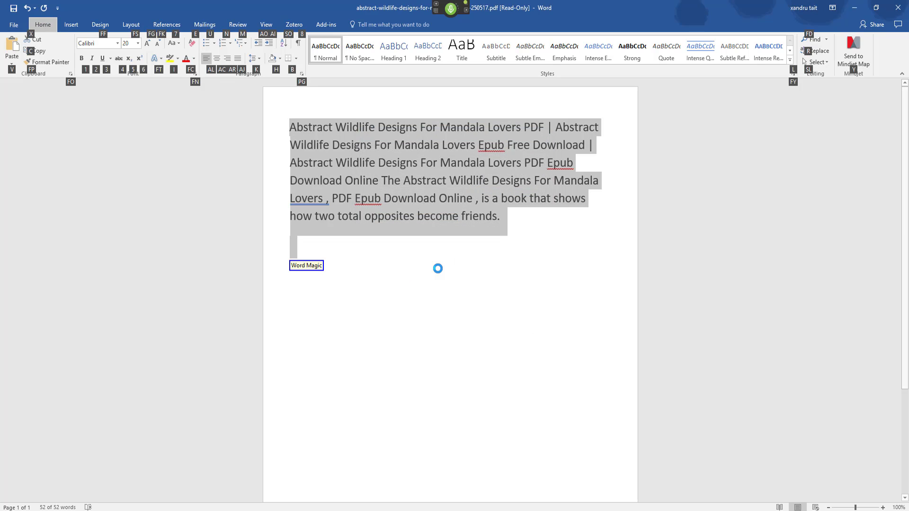
key("i")
key("Down")
key("Down")
key("Return")
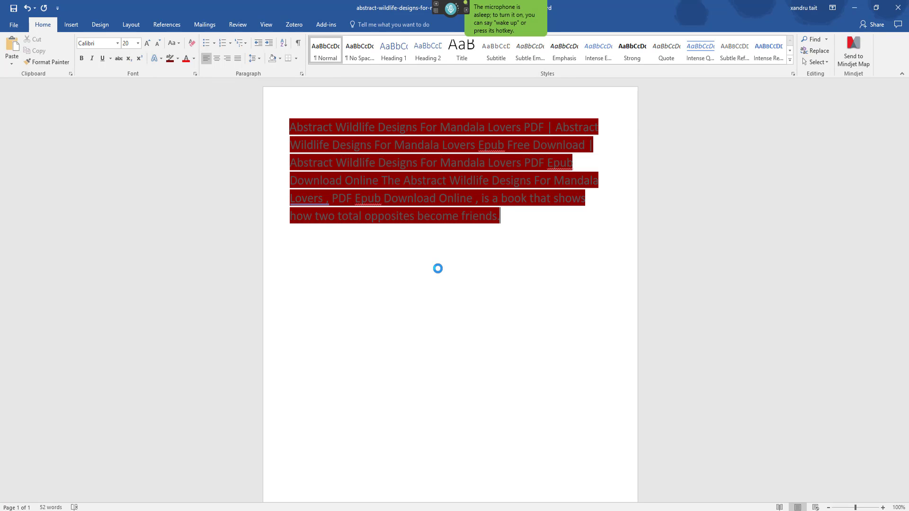
- Reopen the Word Magic command for editing from the list of custom commands
mouse_move(431, 5)
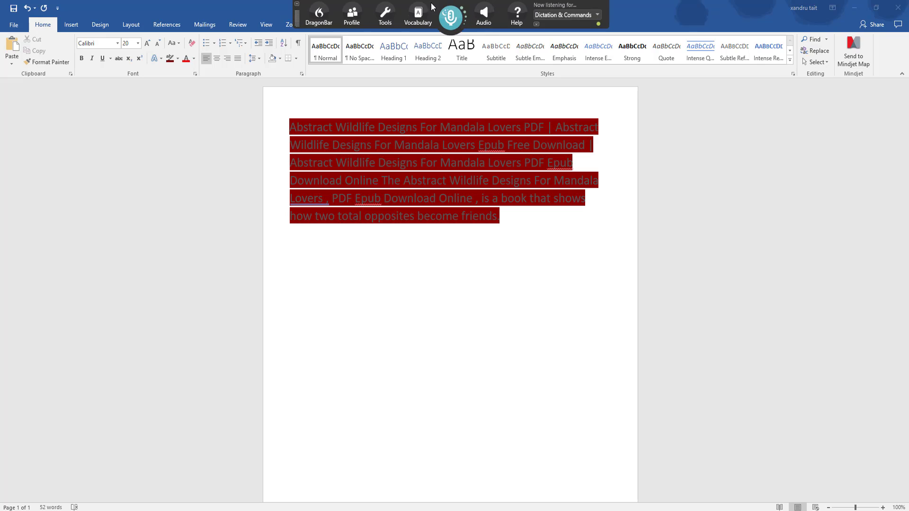
left_click(384, 14)
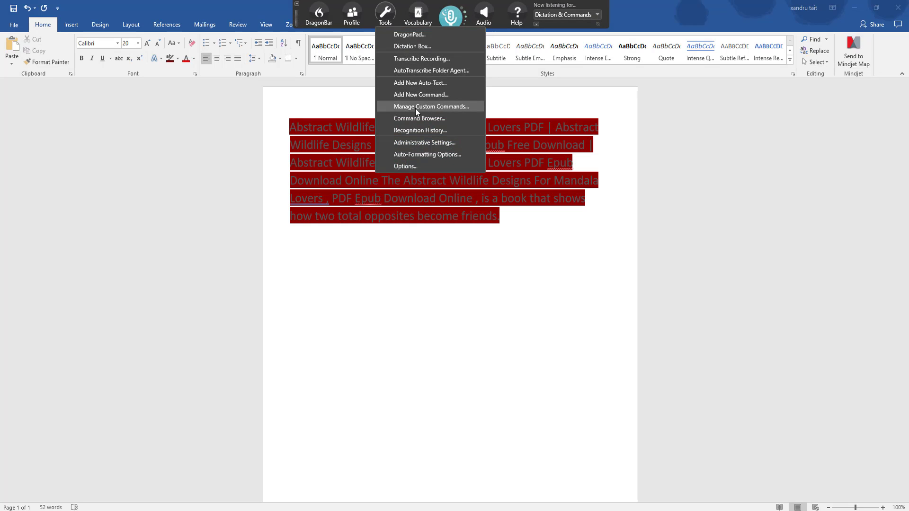
left_click(415, 107)
left_click(366, 246)
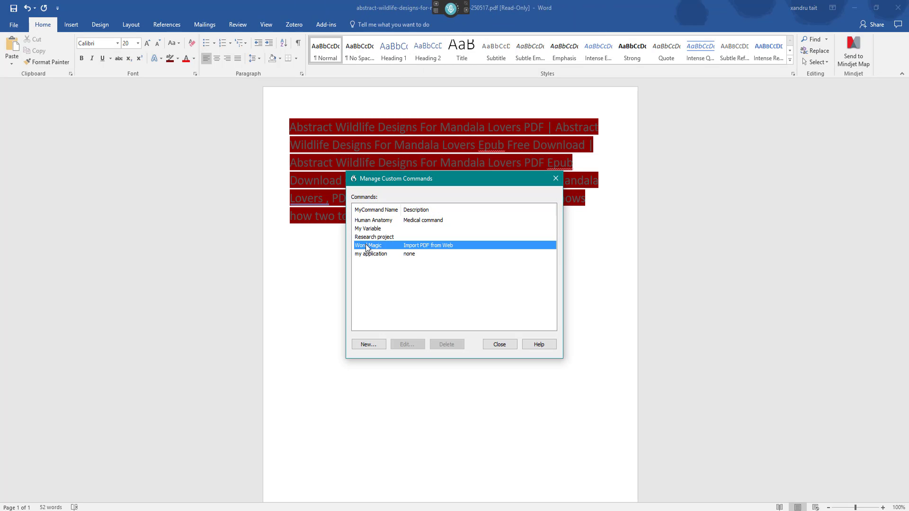
double_click(366, 246)
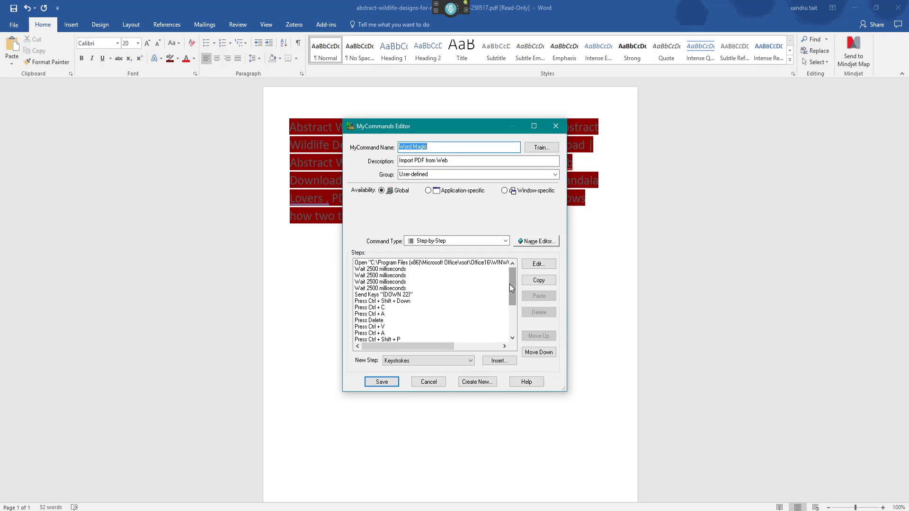
- Insert a Microphone Off step at the start of the command and move it down past the Open step
left_click(441, 360)
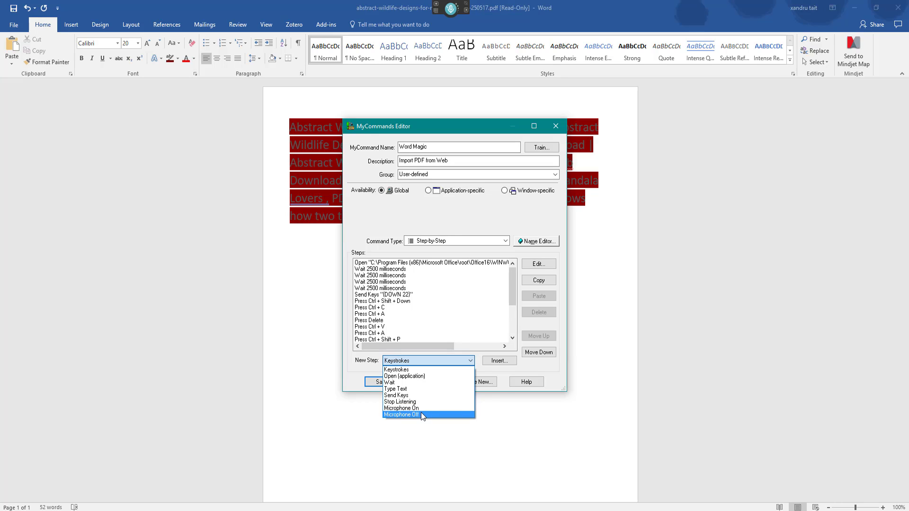
left_click(510, 282)
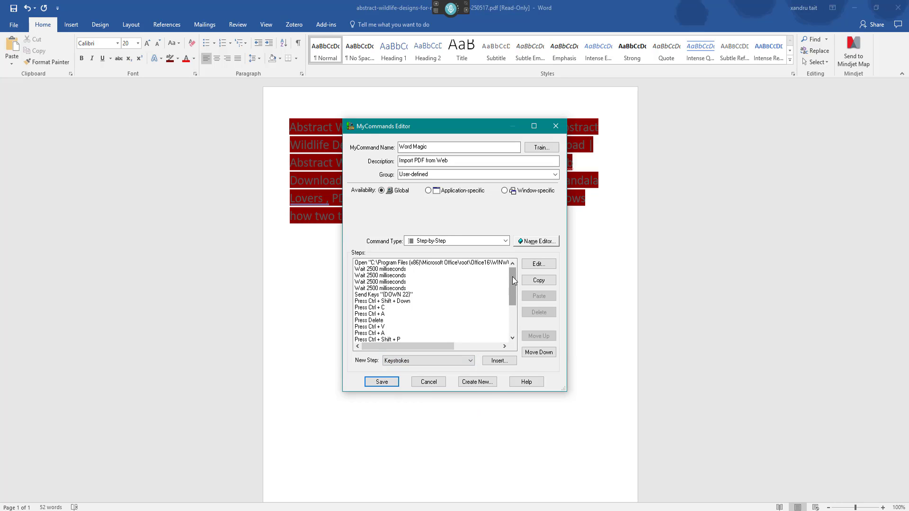
left_click(459, 264)
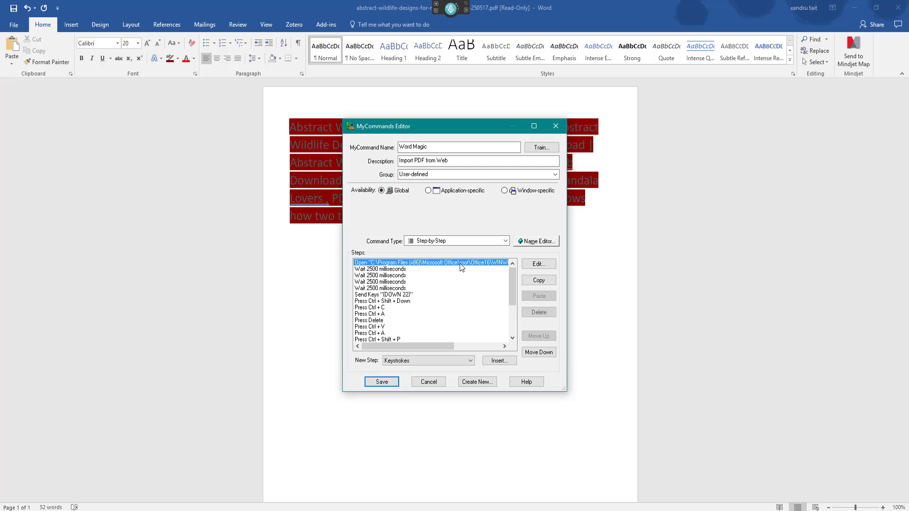
left_click(453, 358)
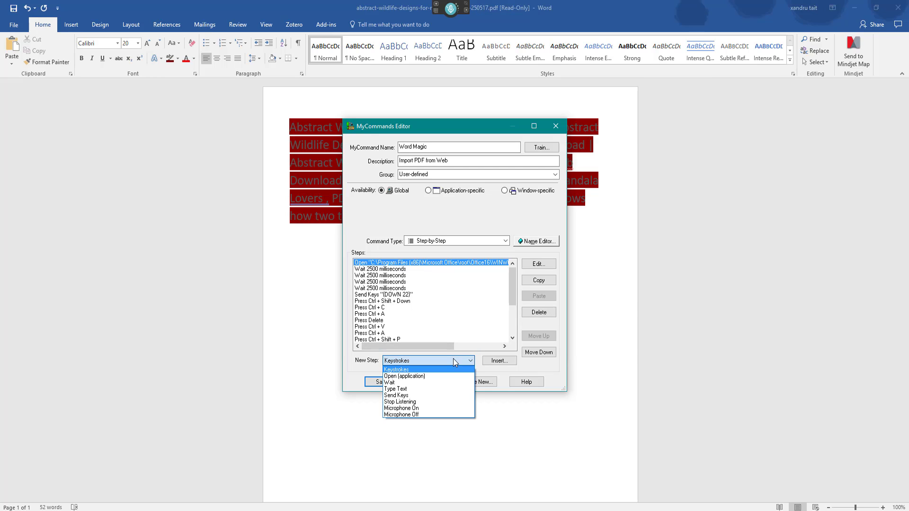
left_click(396, 414)
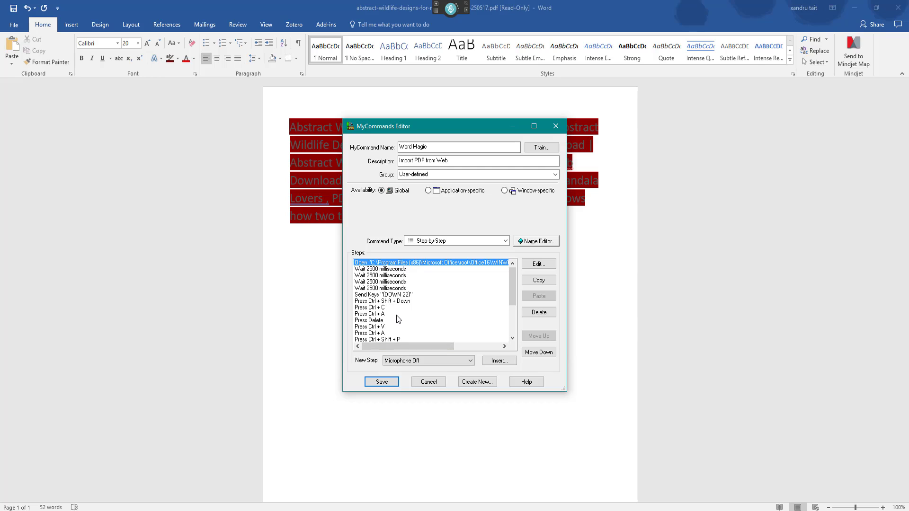
left_click(499, 360)
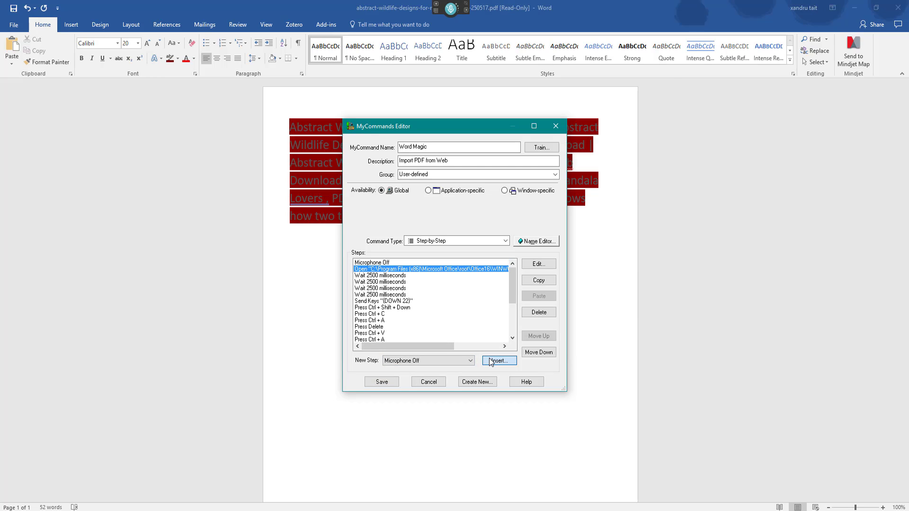
left_click(386, 263)
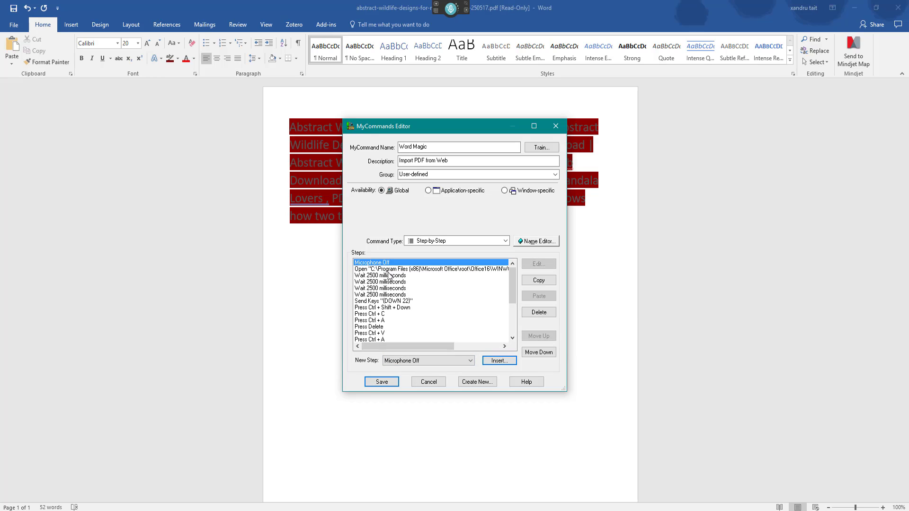
left_click(537, 354)
left_click(537, 355)
- Insert a Microphone On step and move it below the final Enter step so it ends the command
left_click_drag(512, 284, 512, 334)
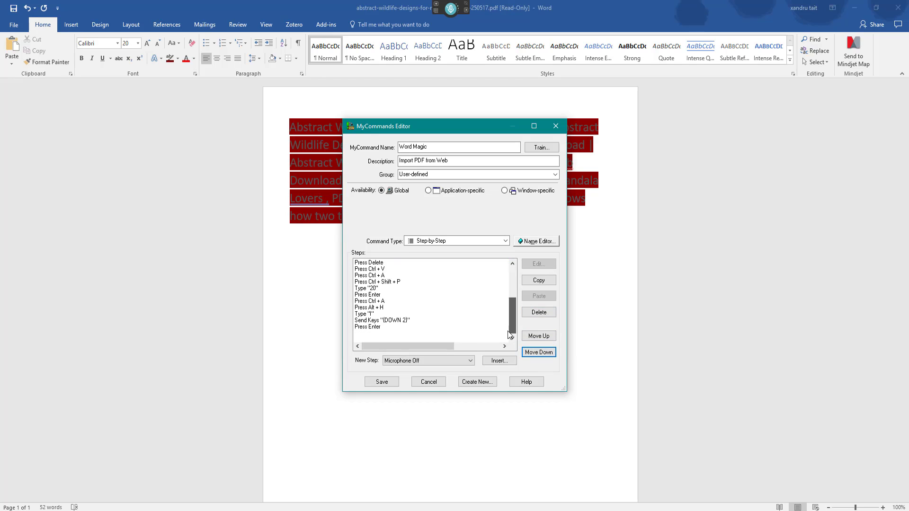
left_click(389, 326)
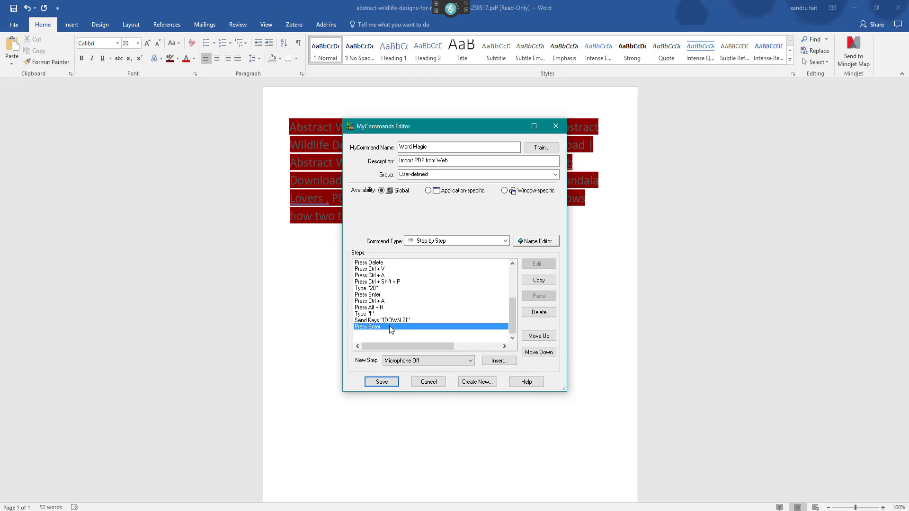
left_click(427, 360)
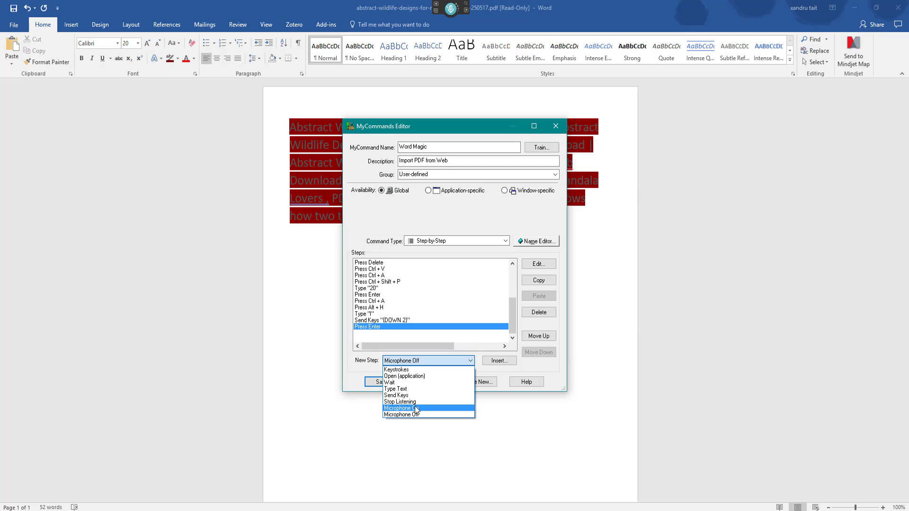
left_click(416, 408)
left_click(495, 361)
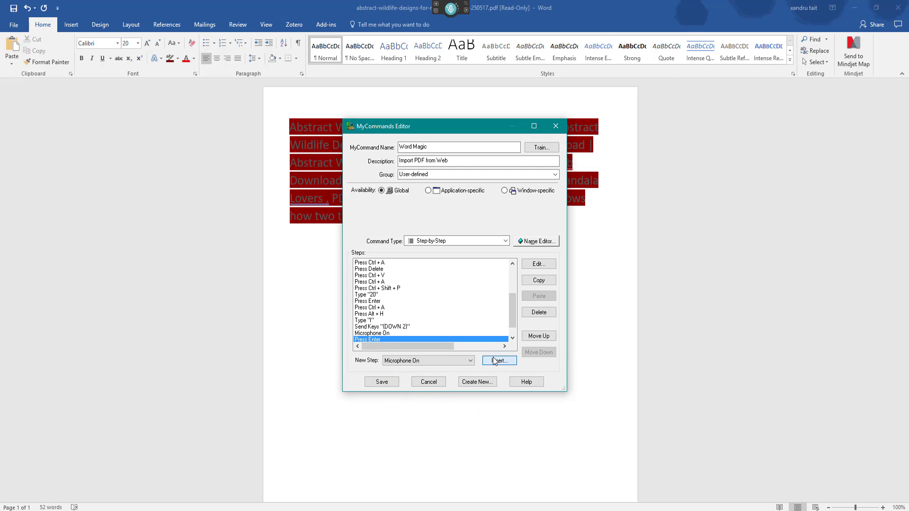
left_click(391, 333)
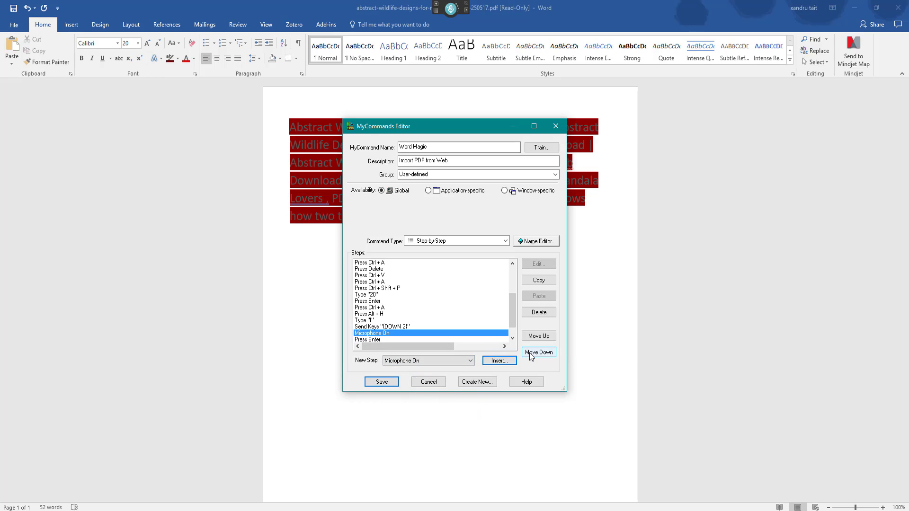
left_click(530, 353)
left_click_drag(511, 305, 517, 329)
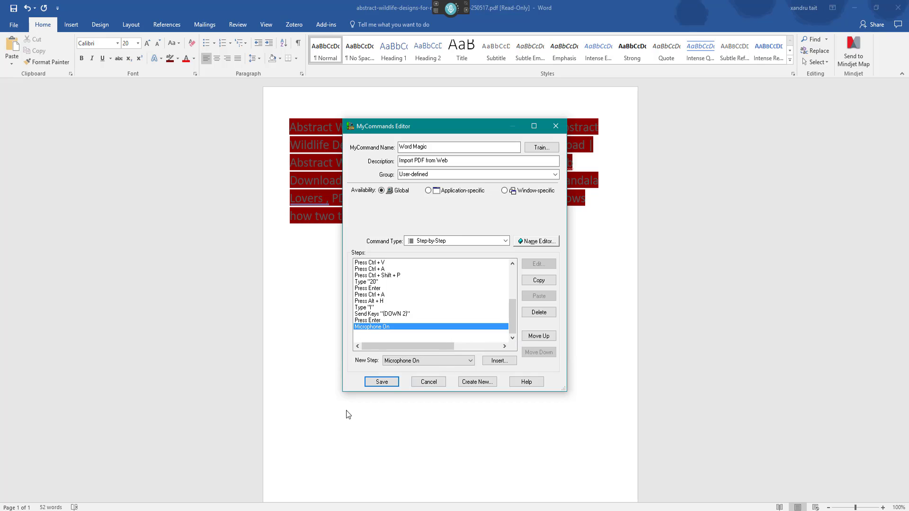
- Save the edited Word Magic command, close the commands list and discard the highlighted Word document
left_click(381, 382)
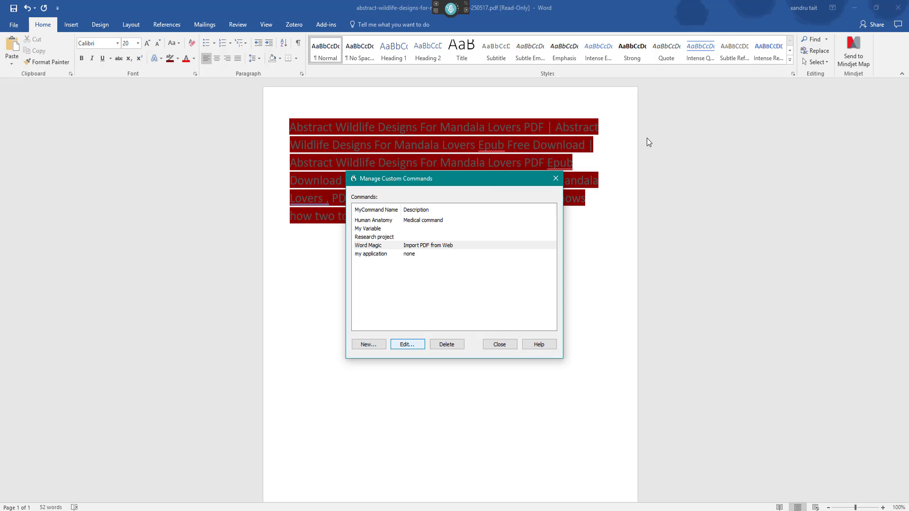
left_click(500, 344)
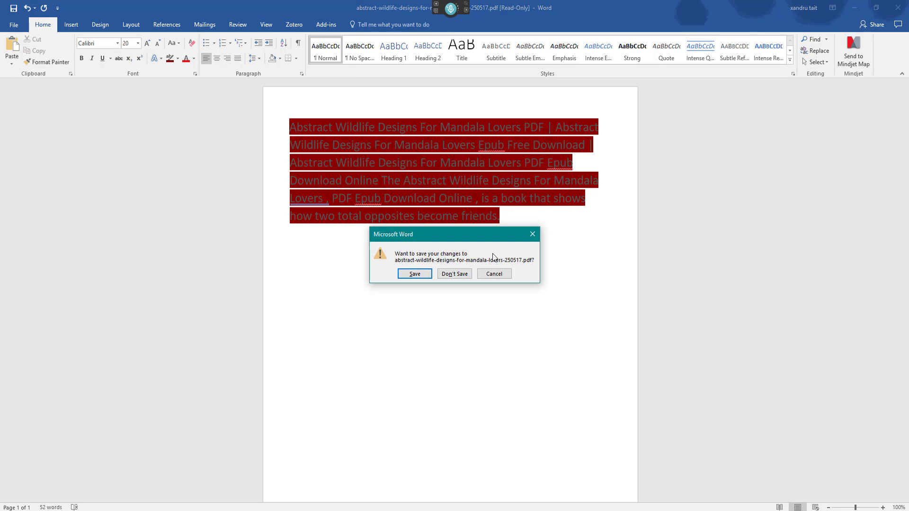
left_click(455, 274)
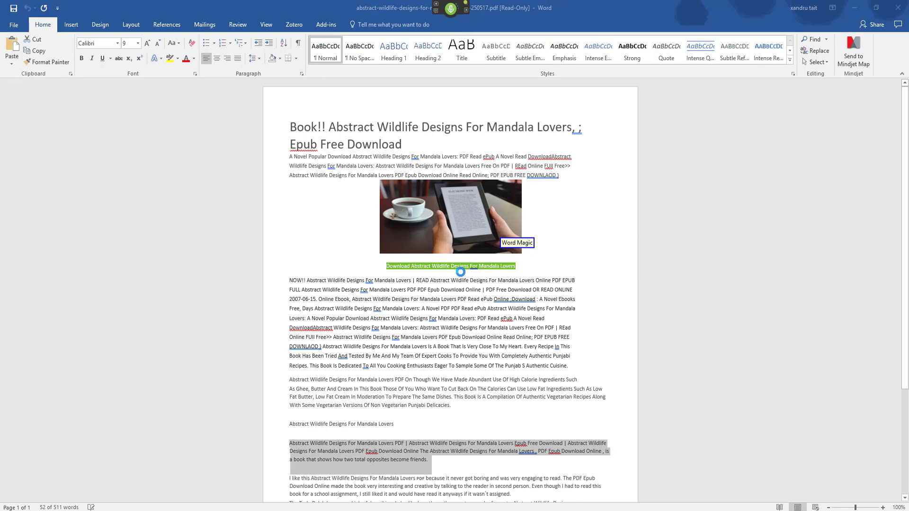
- Test Word Magic again on the reopened PDF, keeping only the copied paragraph and setting its font size to 20
key("ctrl+a")
key("Delete")
key("ctrl+v")
key("ctrl+a")
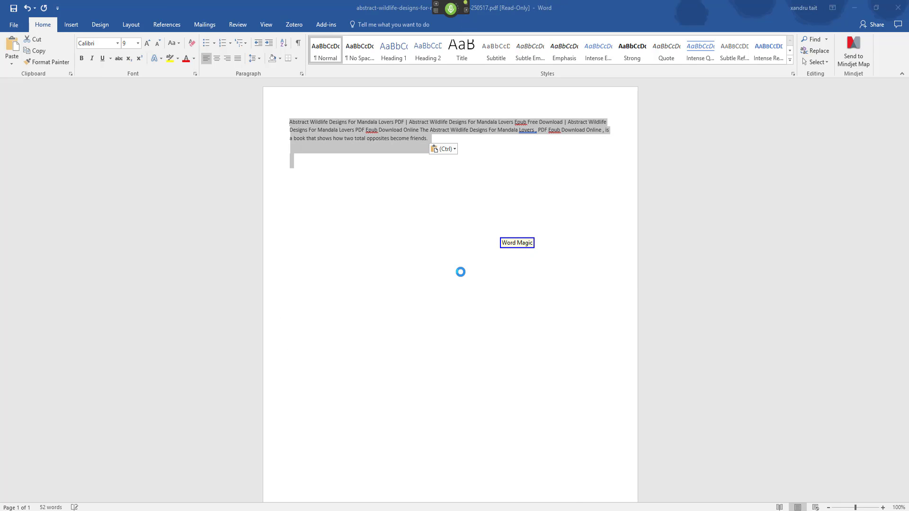
key("ctrl+d")
type("20")
key("Return")
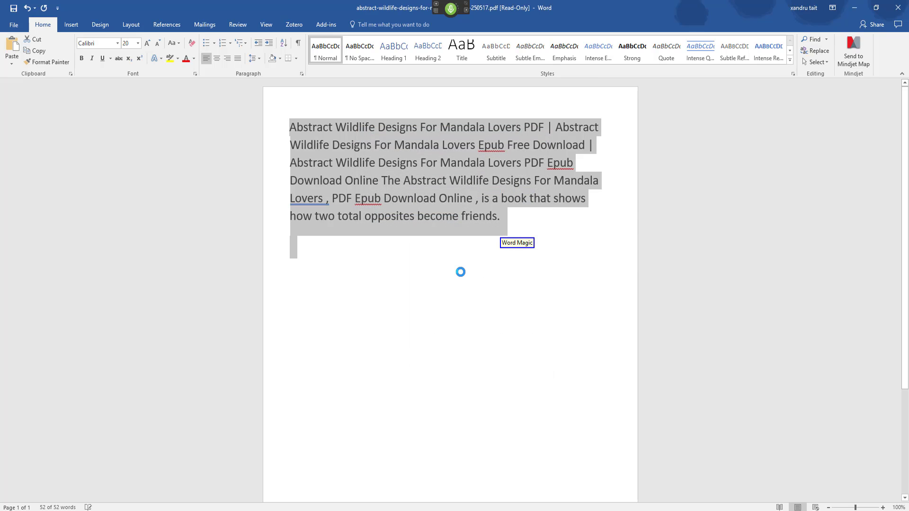